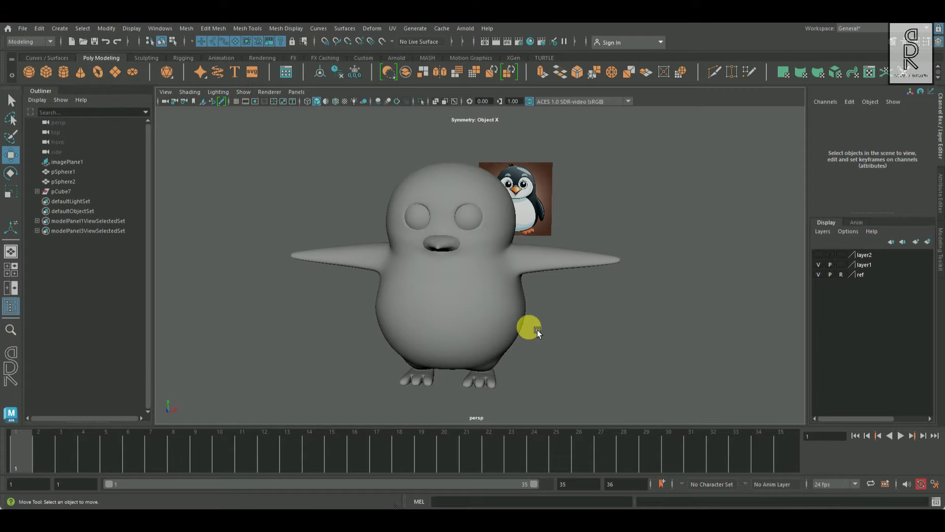
alt+drag(504, 327, 588, 351)
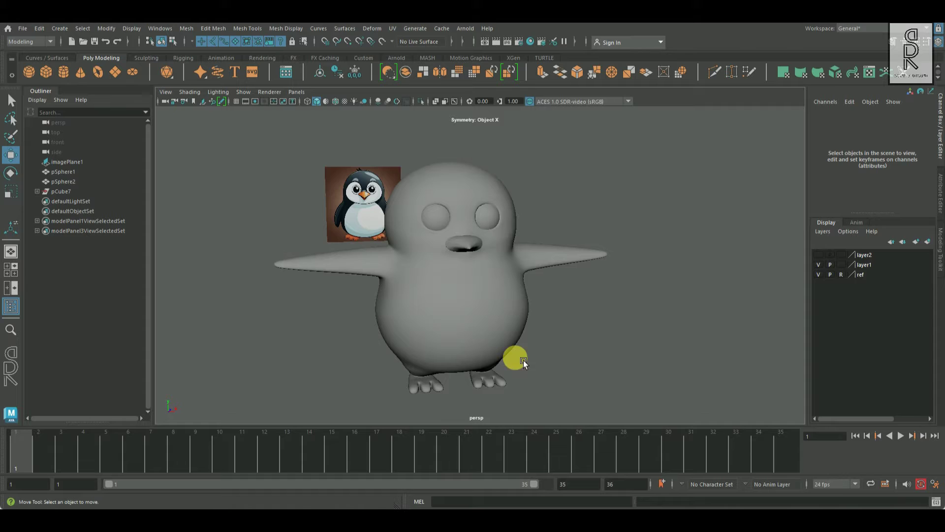
alt+drag(524, 360, 595, 336)
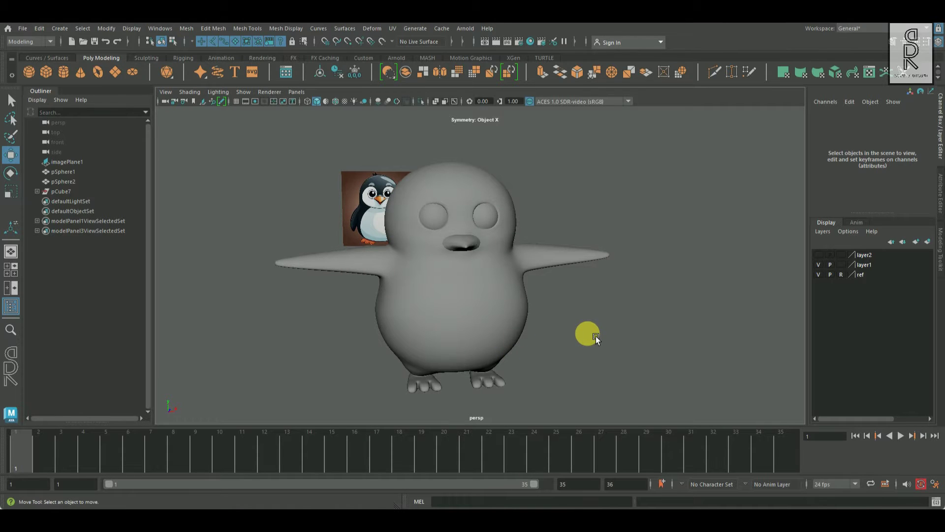
alt+drag(596, 336, 589, 350)
alt+drag(527, 366, 596, 336)
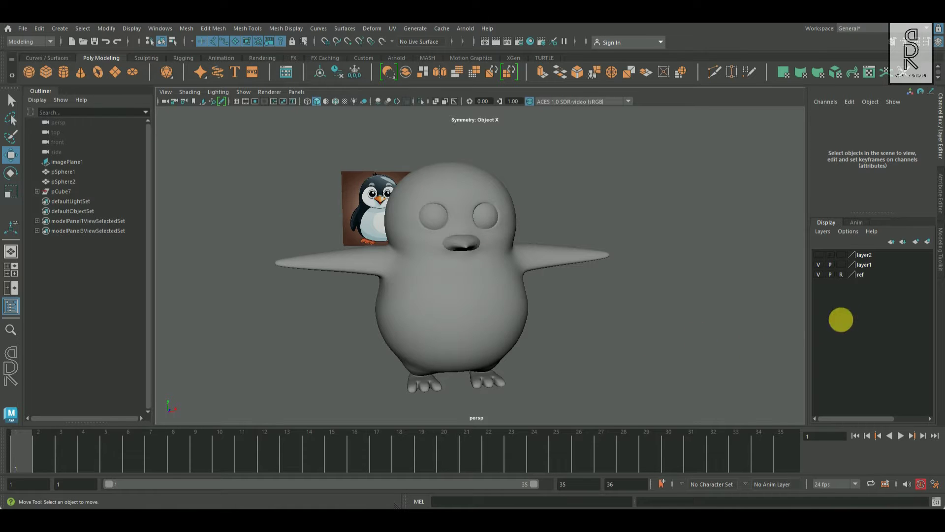
Hide the ref display layer and delete layer2.
click(819, 276)
right_click(866, 254)
click(876, 356)
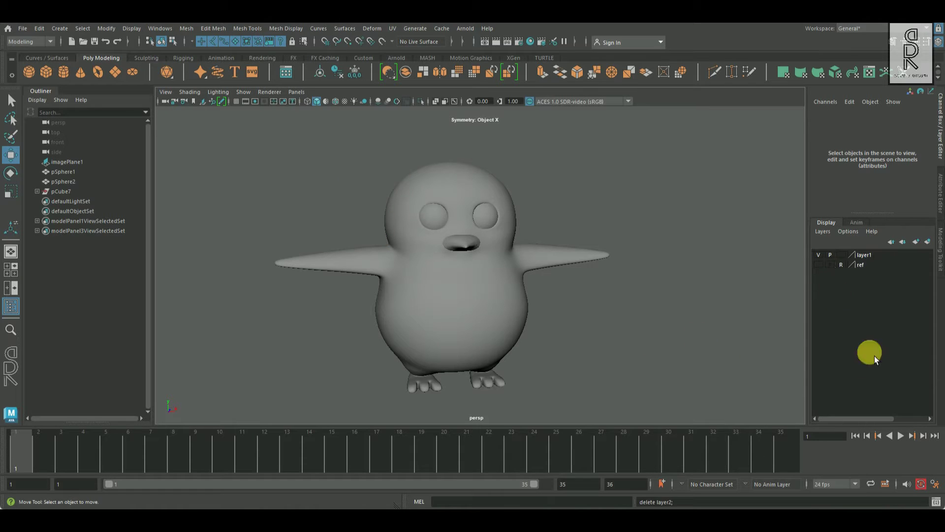
Rename the display layer layer1 to eye and hide it.
double_click(829, 258)
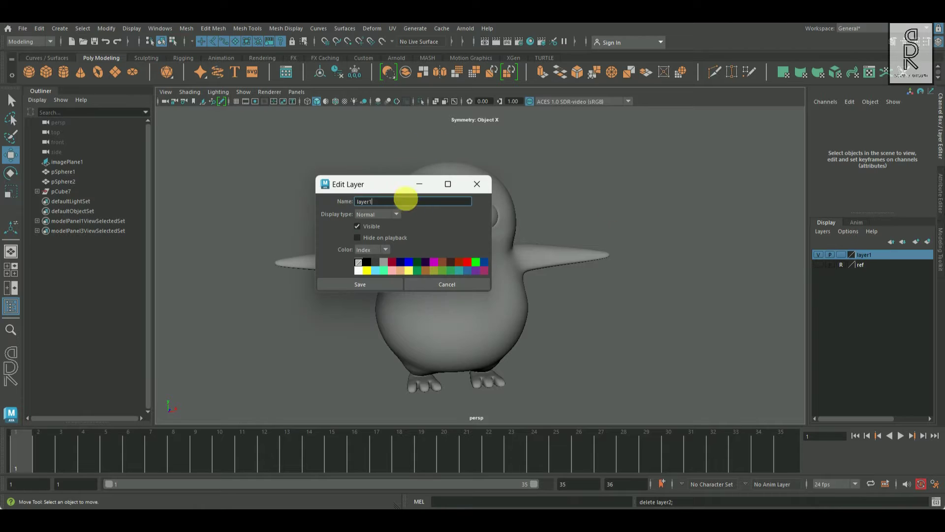
text(eye)
click(370, 284)
click(820, 255)
Freeze the transformations of all the visible penguin meshes.
alt+drag(724, 333, 509, 123)
alt+right_drag(695, 248, 475, 253)
drag(302, 162, 756, 430)
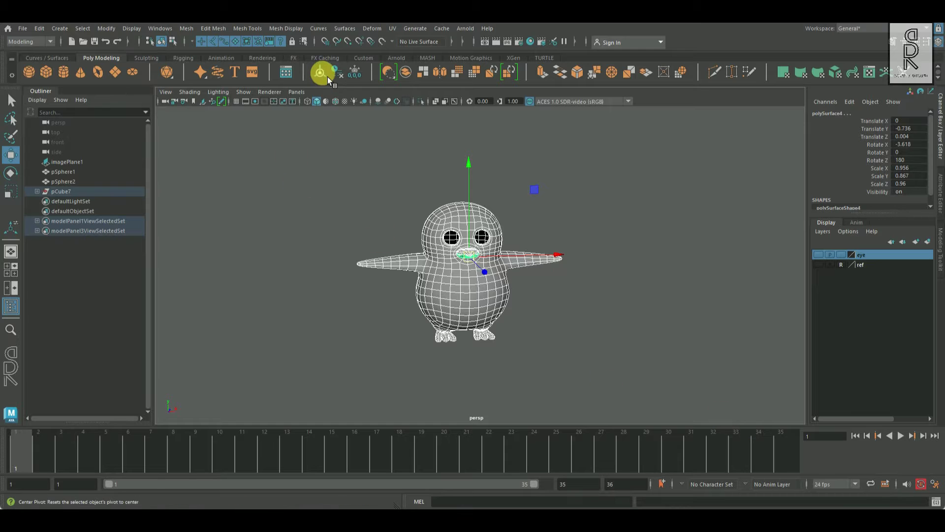
click(355, 72)
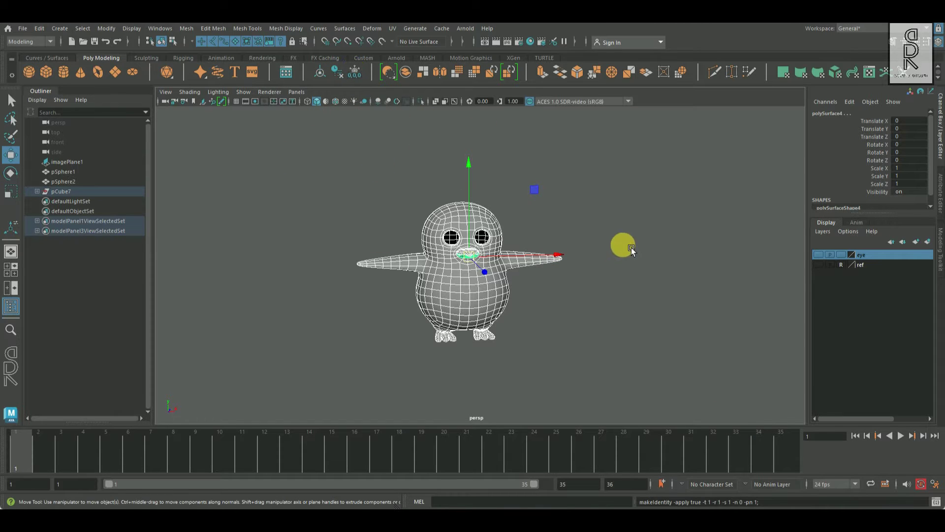
click(631, 247)
Isolate the penguin's body mesh in the perspective view.
scroll(581, 288, up, 4)
alt+drag(534, 323, 500, 318)
click(499, 318)
alt+drag(563, 327, 610, 346)
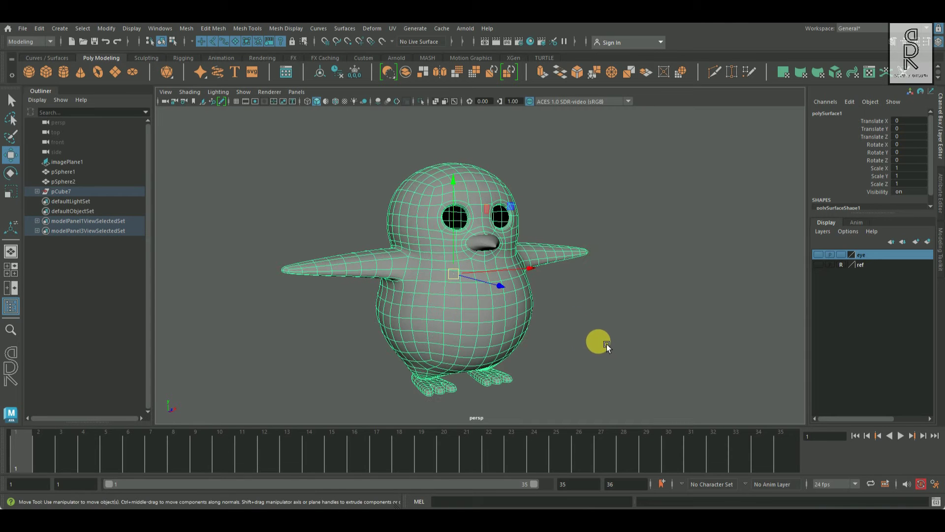
click(425, 105)
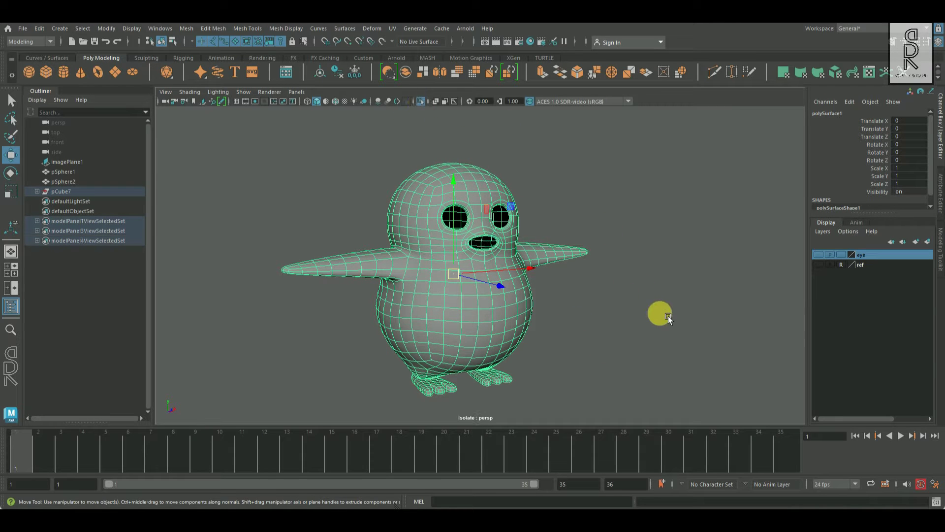
click(663, 317)
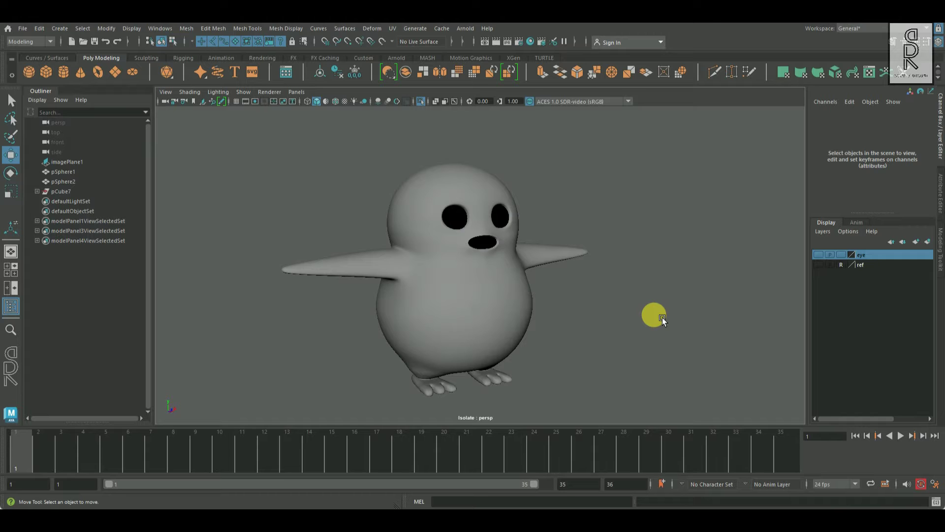
click(392, 29)
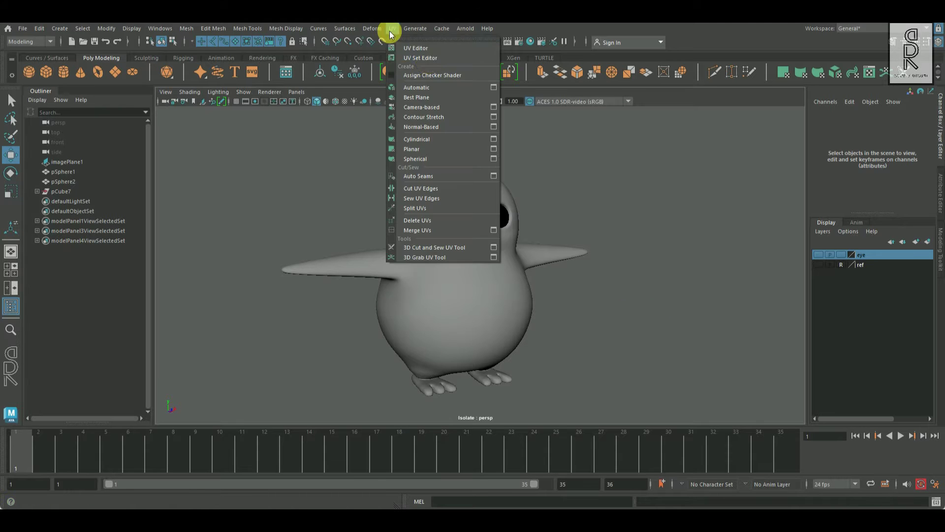
click(437, 49)
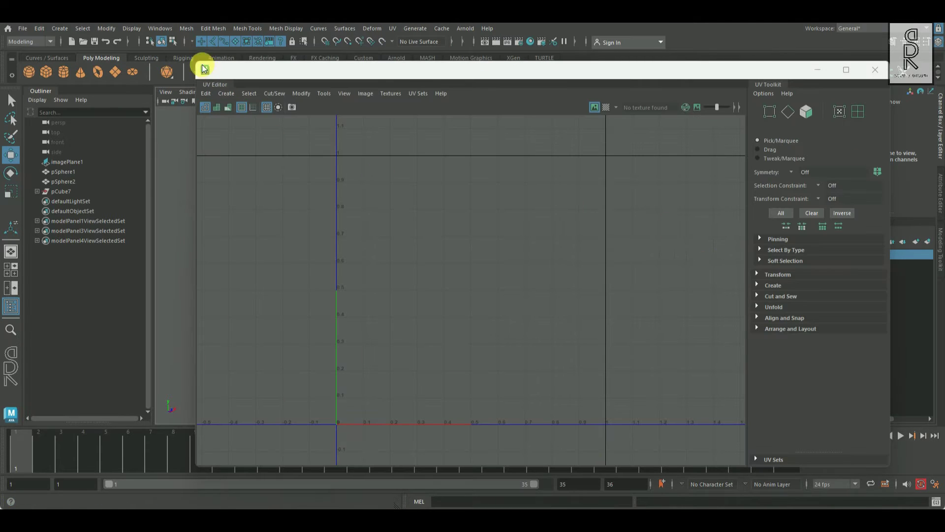
drag(197, 63, 472, 199)
drag(632, 209, 689, 119)
alt+drag(342, 275, 362, 255)
click(862, 118)
Set up a two-pane workspace with the UV Editor beside the perspective view and collapse the Outliner.
alt+middle_drag(574, 241, 643, 251)
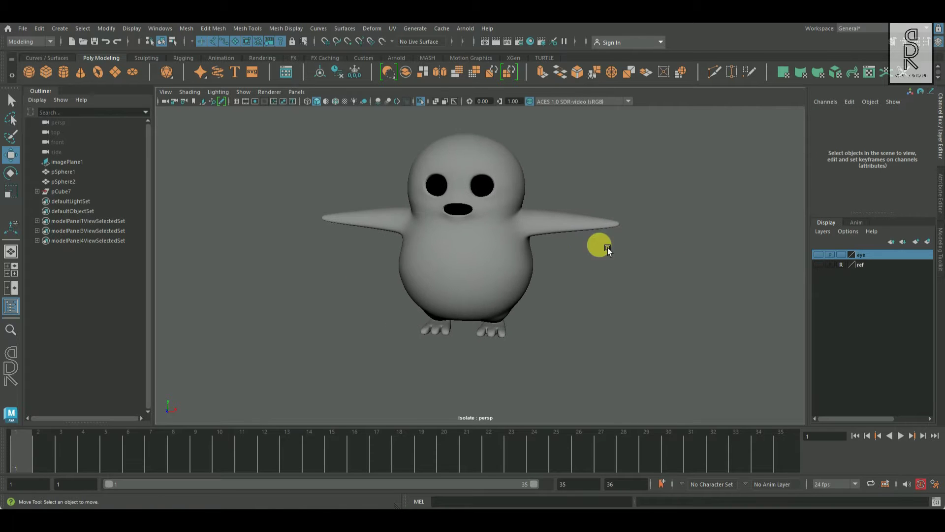
key(space)
click(19, 291)
click(326, 249)
click(244, 91)
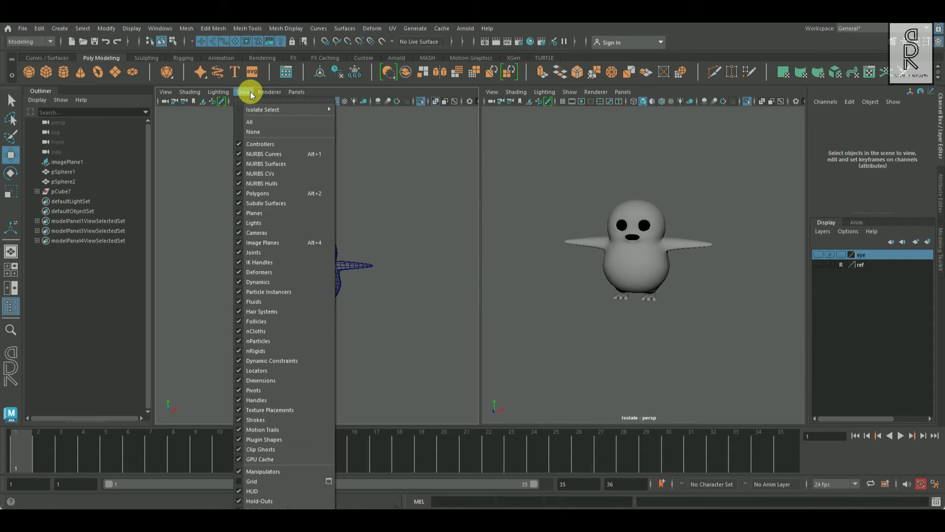
click(296, 92)
mouse_move(338, 143)
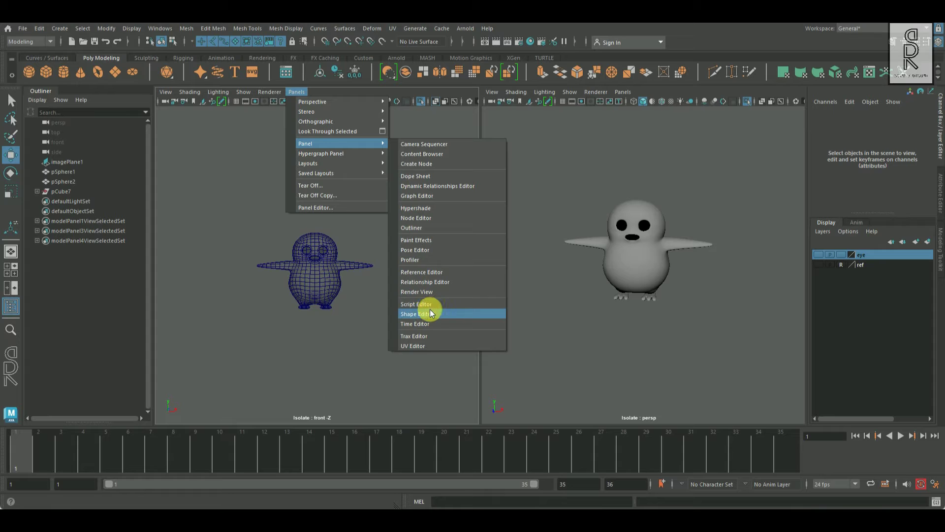
click(428, 345)
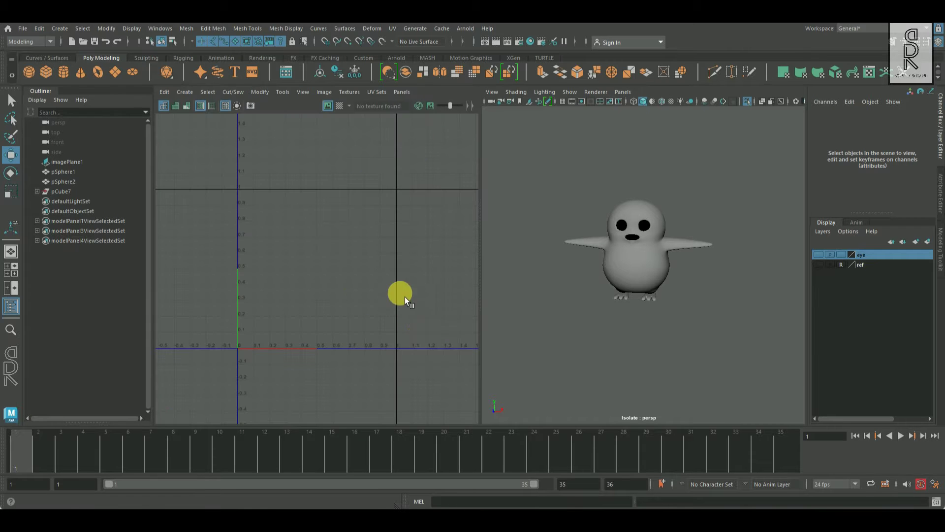
click(41, 91)
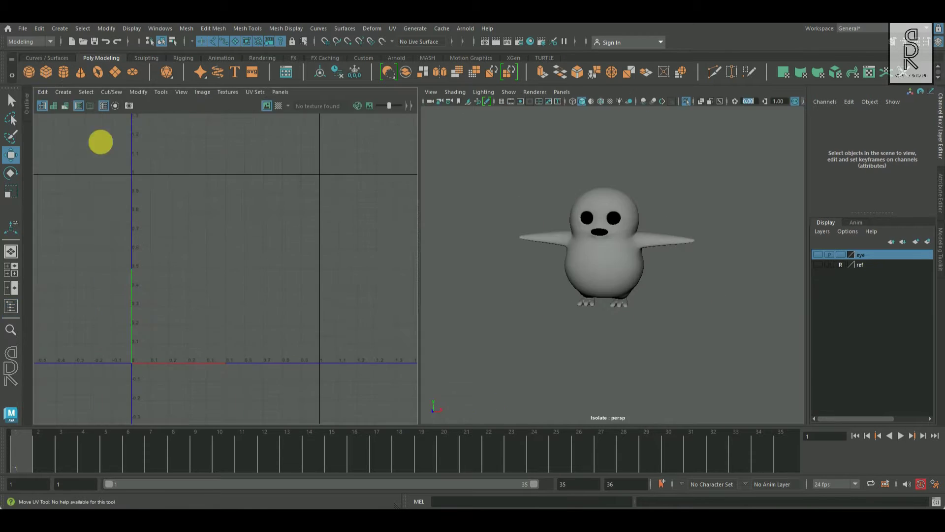
Apply a planar UV projection to the penguin's body from the Z axis, fitted to the bounding box.
scroll(648, 308, up, 5)
alt+drag(649, 314, 687, 309)
alt+middle_drag(687, 310, 696, 327)
alt+drag(695, 326, 643, 309)
click(642, 309)
alt+drag(737, 328, 722, 325)
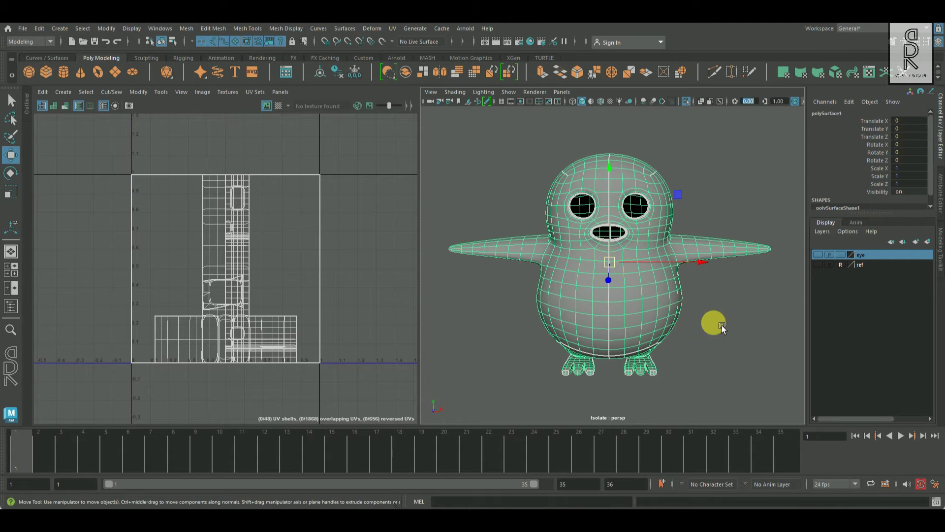
alt+middle_drag(719, 323, 693, 302)
alt+drag(693, 302, 692, 339)
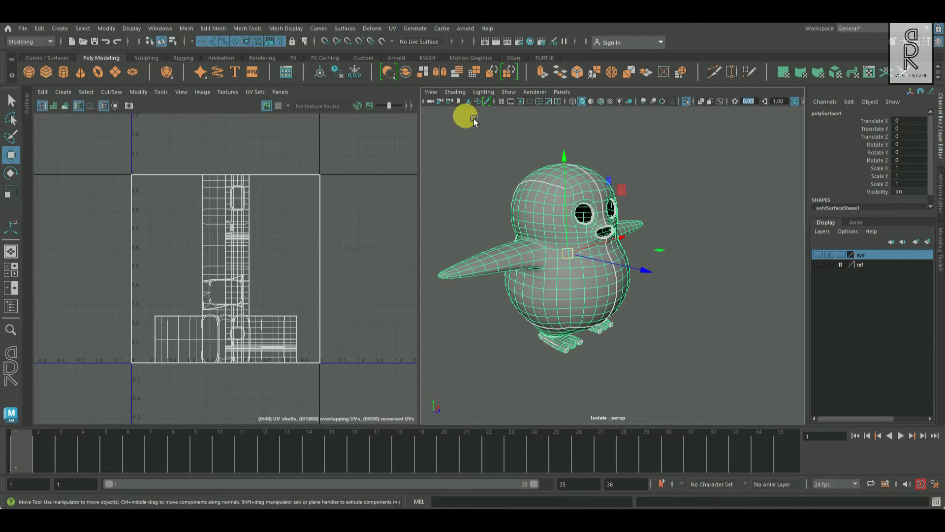
click(392, 28)
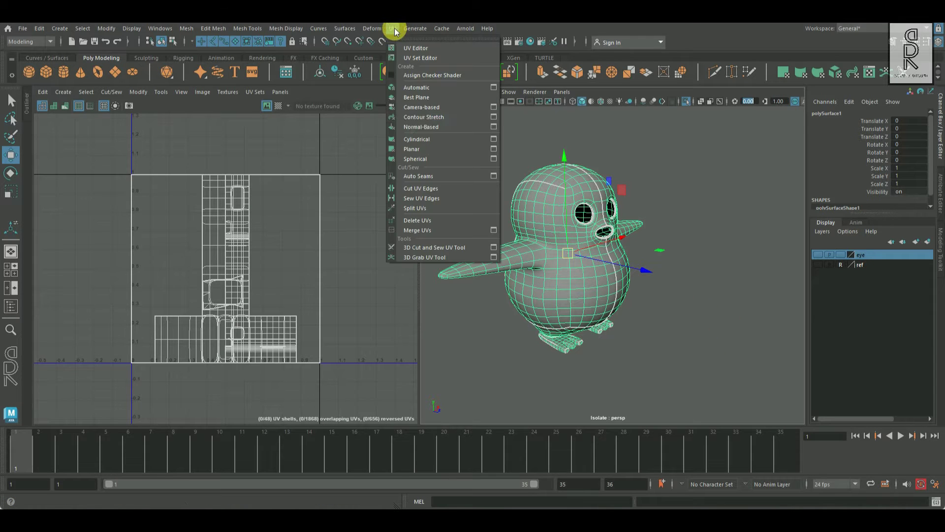
click(493, 148)
drag(460, 163, 781, 102)
click(797, 281)
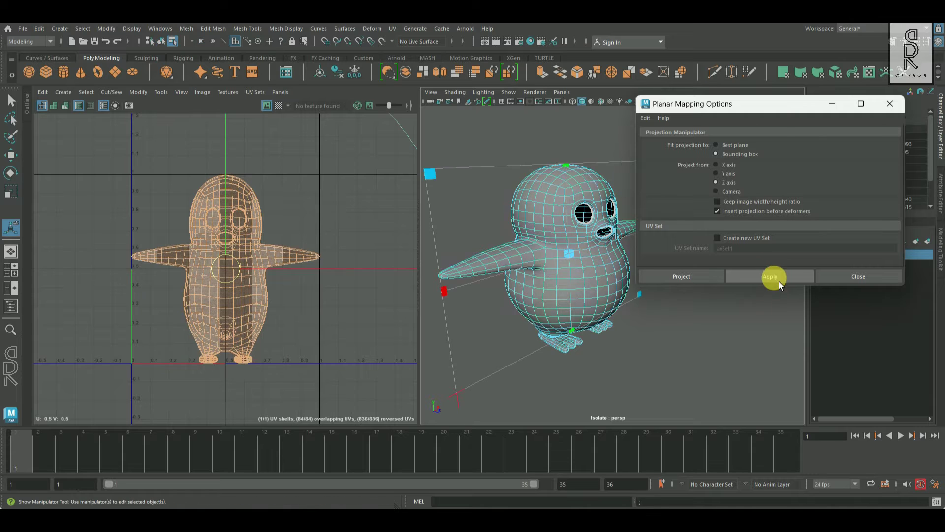
click(891, 104)
Cut the UVs along the edge loops where both wings join the body.
alt+drag(584, 323, 640, 315)
right_drag(227, 226, 304, 249)
click(222, 238)
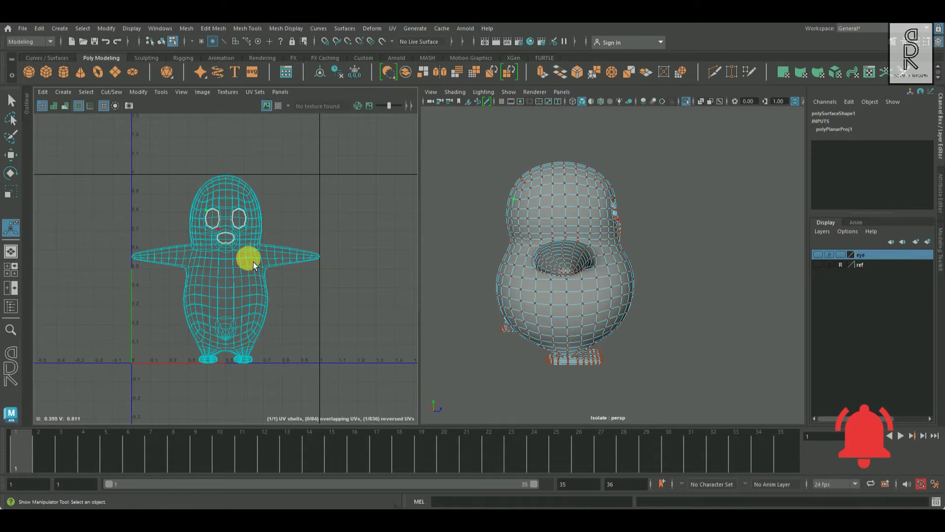
alt+drag(671, 268, 616, 298)
alt+right_drag(615, 297, 639, 303)
alt+drag(639, 303, 612, 302)
alt+middle_drag(612, 302, 734, 316)
alt+right_drag(605, 320, 683, 328)
right_drag(629, 186, 633, 149)
double_click(591, 216)
alt+drag(616, 247, 726, 297)
alt+right_drag(714, 295, 610, 246)
alt+drag(732, 279, 512, 275)
alt+middle_drag(692, 273, 586, 268)
alt+right_drag(586, 268, 618, 302)
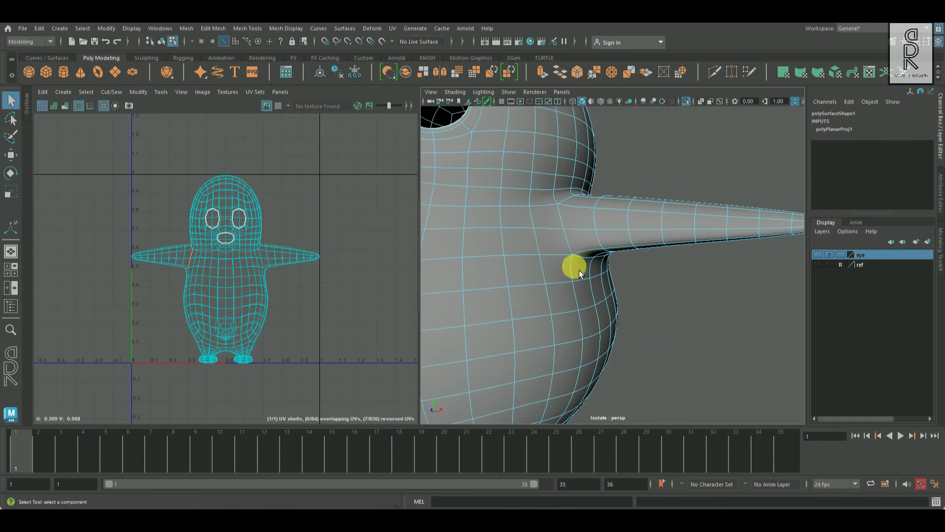
alt+drag(649, 253, 569, 216)
alt+drag(678, 235, 745, 295)
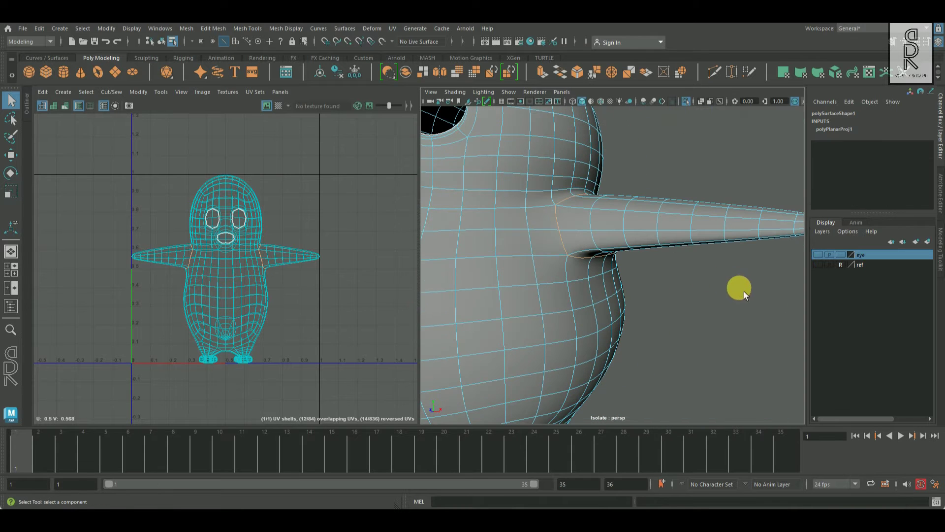
shift+right_click(365, 215)
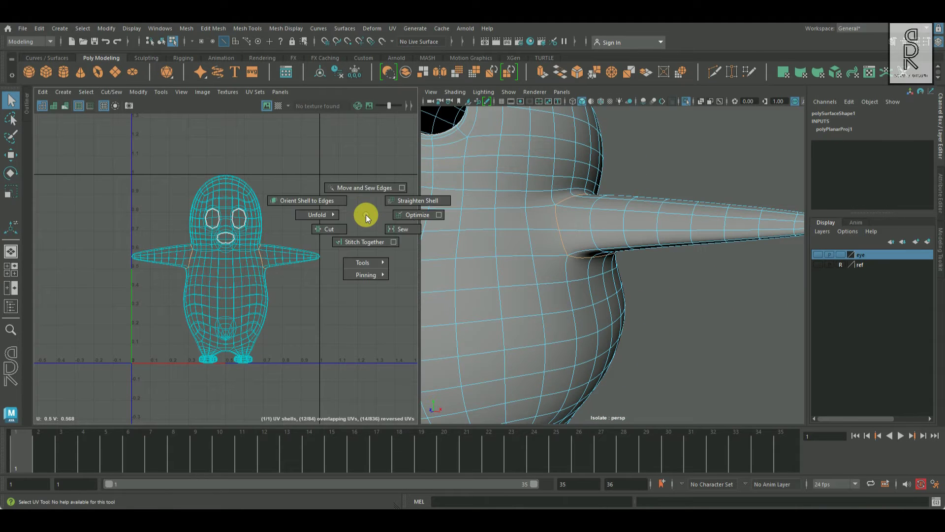
click(303, 241)
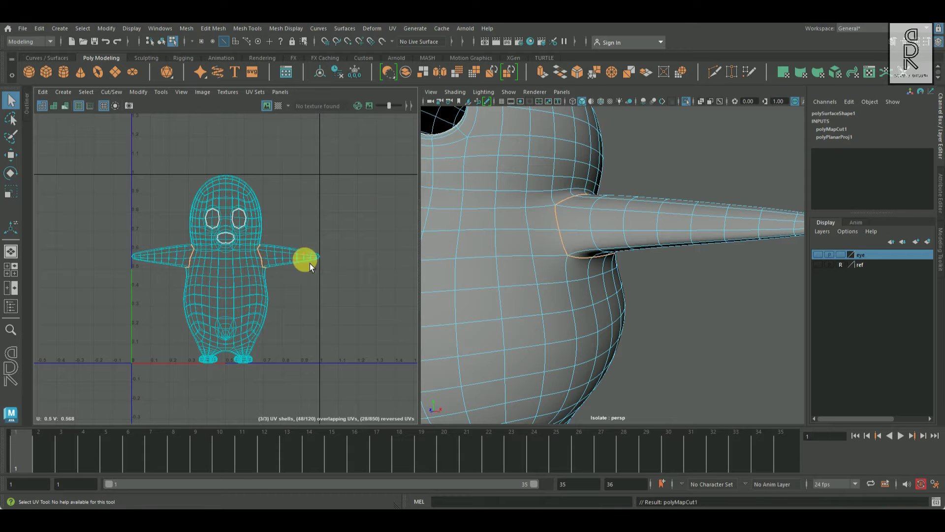
Move both wing UV shells away from the body shell, outside the 0–1 UV space.
right_drag(281, 259, 284, 260)
click(284, 260)
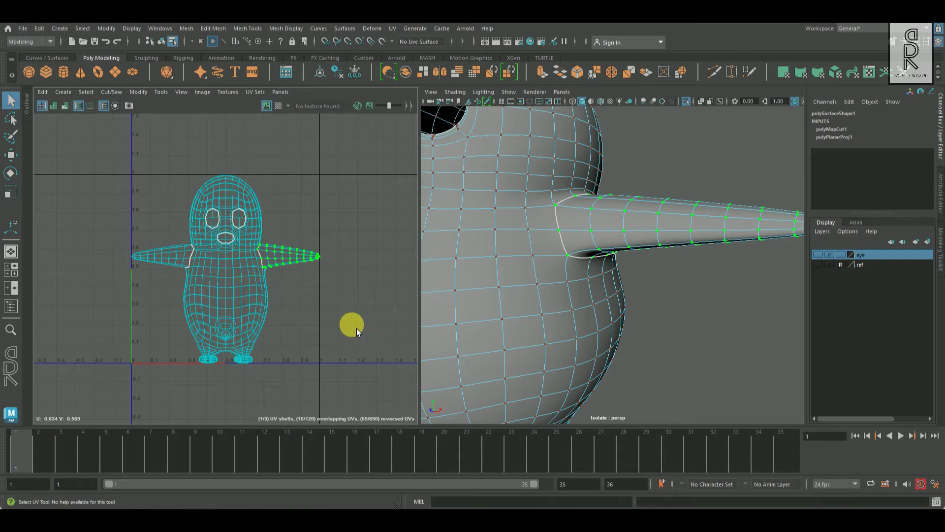
key(w)
drag(287, 256, 39, 162)
click(163, 252)
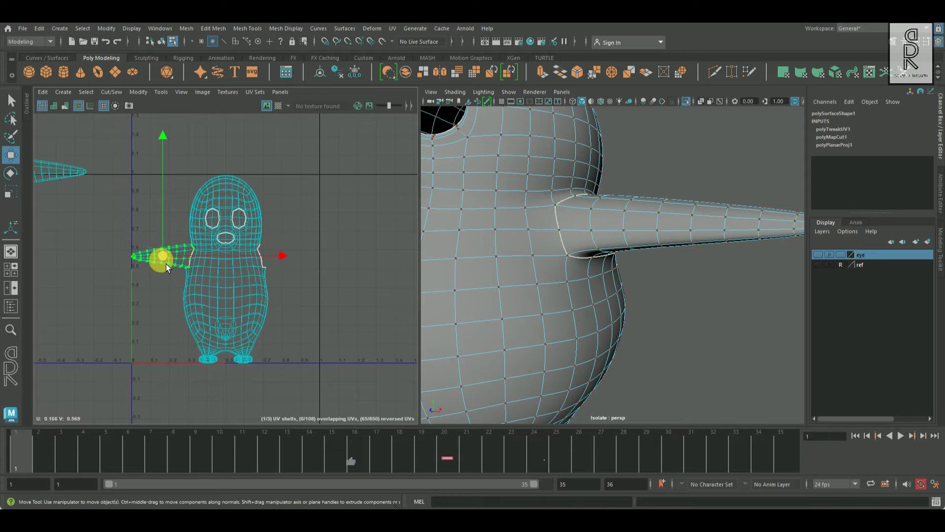
drag(166, 261, 31, 220)
scroll(241, 295, down, 2)
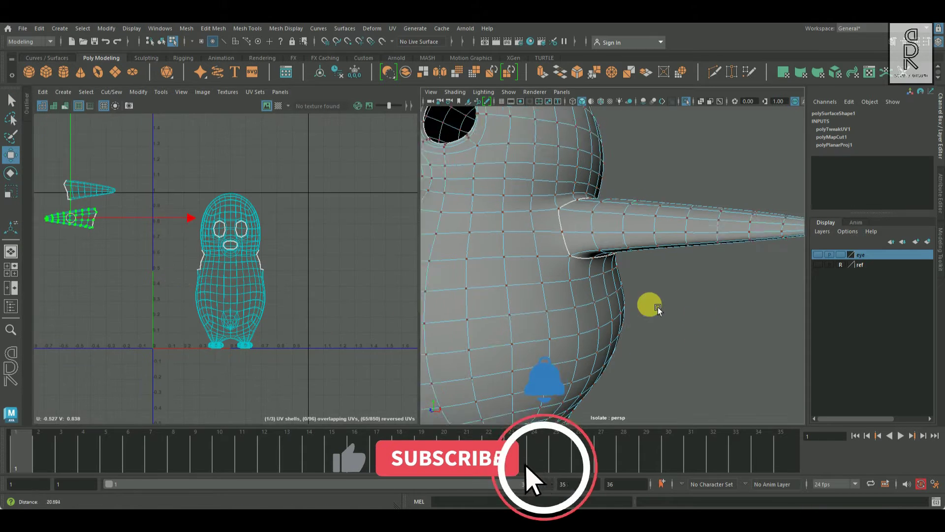
Cut the UVs along the edge loops where both legs join the underside of the body.
scroll(640, 298, down, 5)
alt+drag(611, 277, 631, 319)
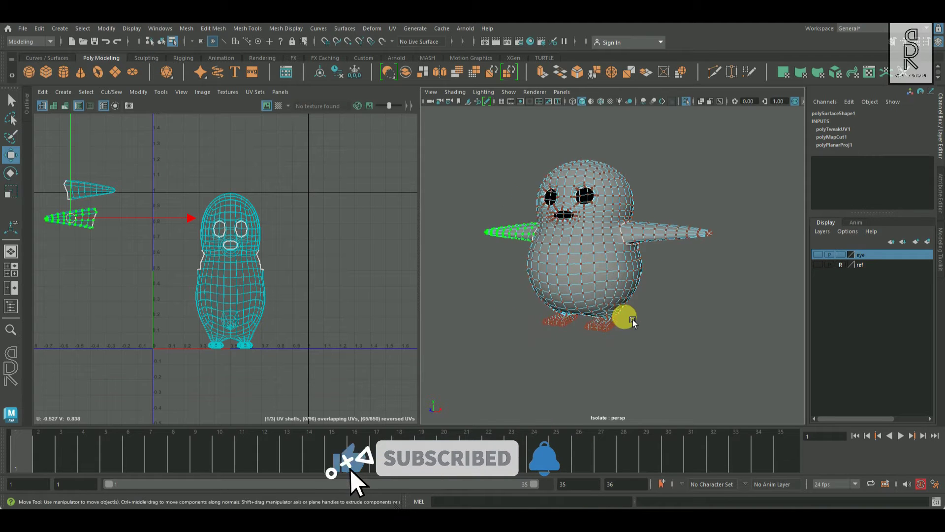
alt+middle_drag(631, 320, 611, 298)
scroll(611, 299, up, 6)
mouse_move(639, 363)
alt+mouse_down()
mouse_move(654, 352)
mouse_move(637, 353)
alt+mouse_up()
right_drag(624, 293, 621, 211)
double_click(602, 284)
alt+drag(613, 300, 645, 286)
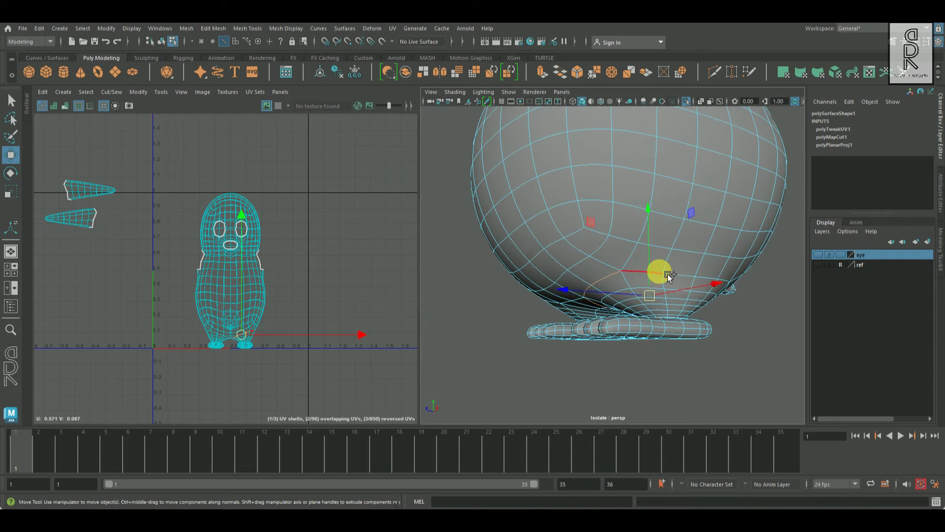
key(q)
alt+drag(778, 331, 691, 309)
scroll(691, 282, up, 3)
shift+right_drag(316, 269, 270, 287)
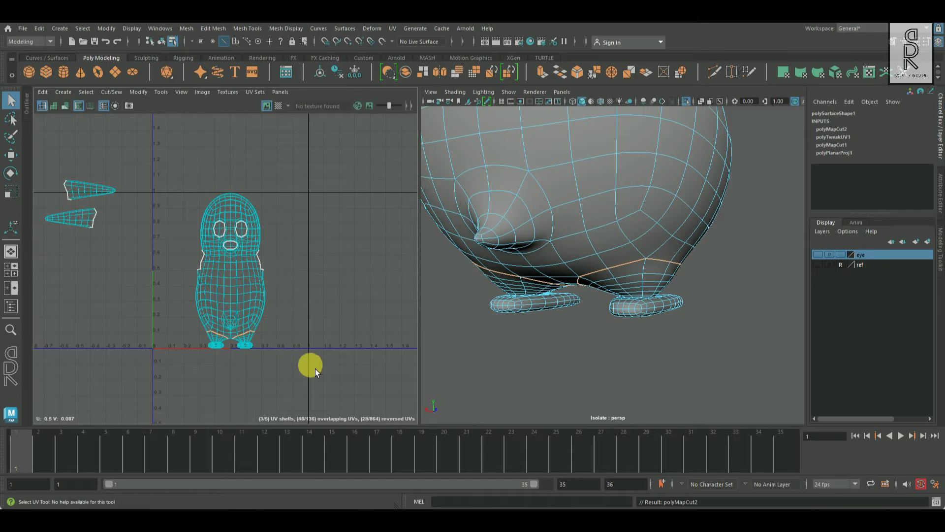
Move both foot UV shells off the body shell and place them side by side outside the 0–1 UV space.
alt+middle_drag(211, 352, 286, 299)
scroll(285, 298, up, 2)
click(341, 288)
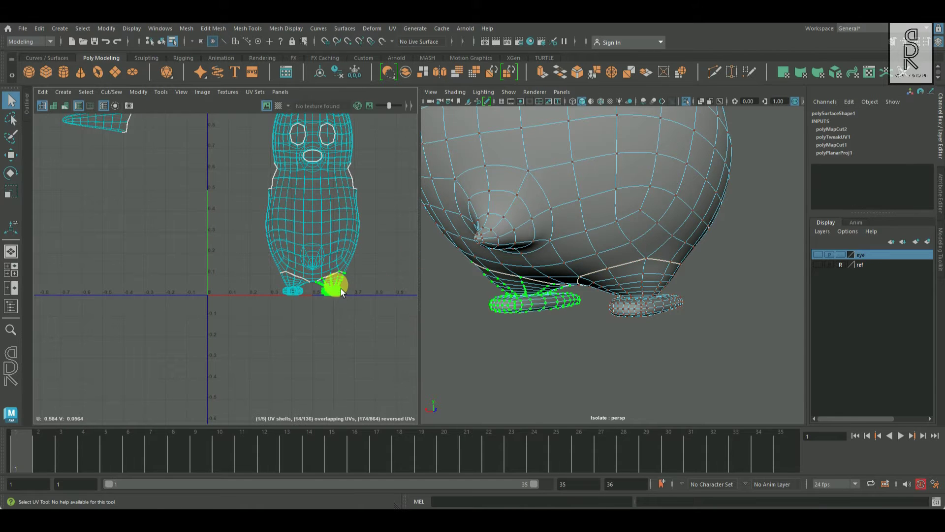
key(w)
drag(339, 288, 273, 281)
drag(164, 221, 144, 197)
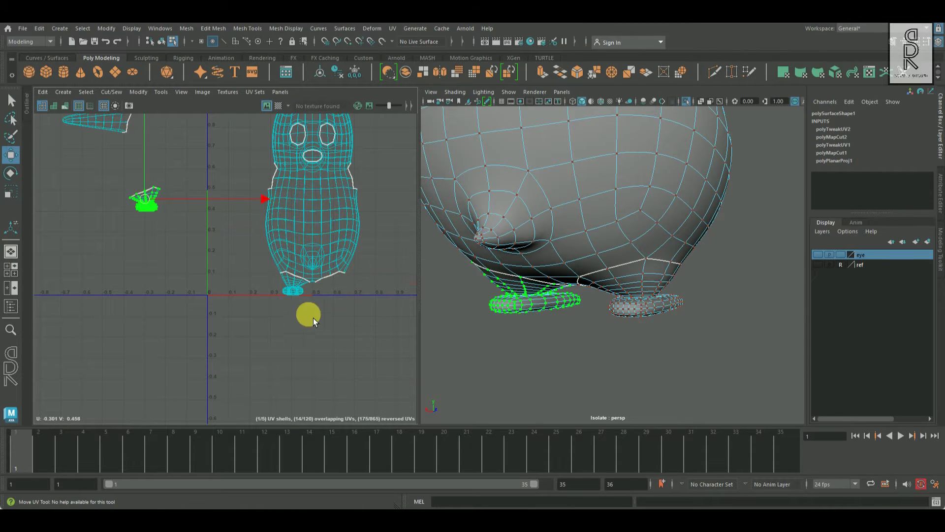
click(296, 290)
drag(301, 288, 106, 212)
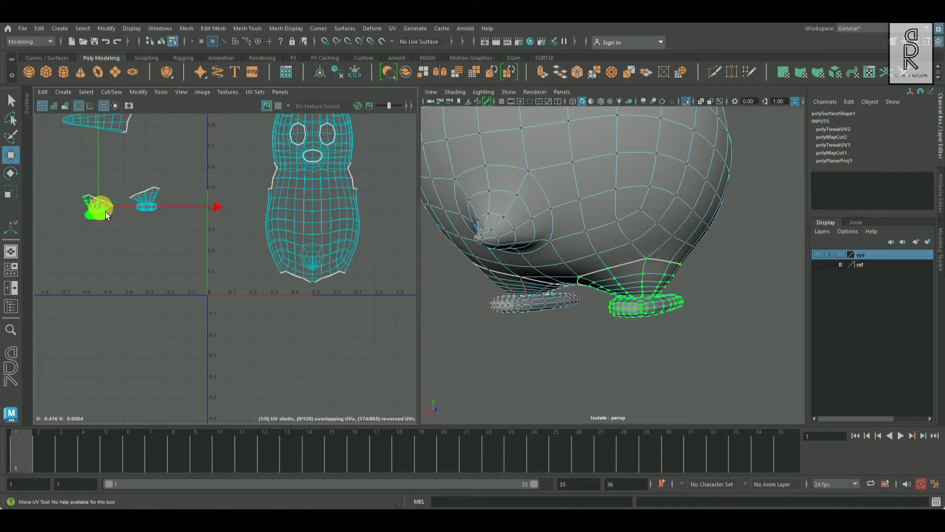
Cut the UVs along the edge loop around the base of the tail.
scroll(291, 271, down, 5)
alt+right_drag(726, 302, 657, 308)
alt+right_drag(559, 222, 607, 253)
alt+drag(607, 253, 655, 259)
right_click(663, 207)
right_drag(663, 207, 662, 180)
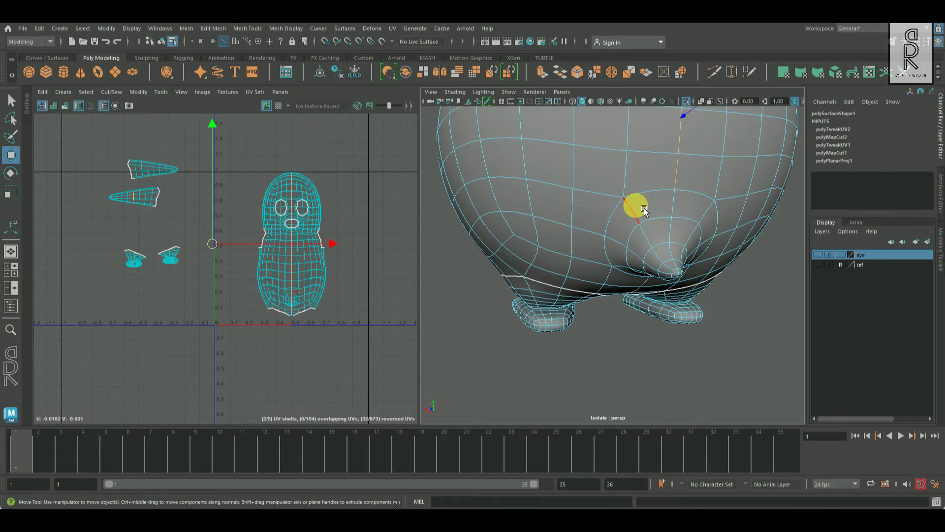
double_click(654, 197)
shift+double_click(608, 223)
alt+drag(700, 262, 659, 220)
shift+right_drag(323, 217, 294, 230)
Move the tail UV shell off the body shell and place it below the foot shells, outside the 0–1 UV space.
right_drag(369, 216, 334, 203)
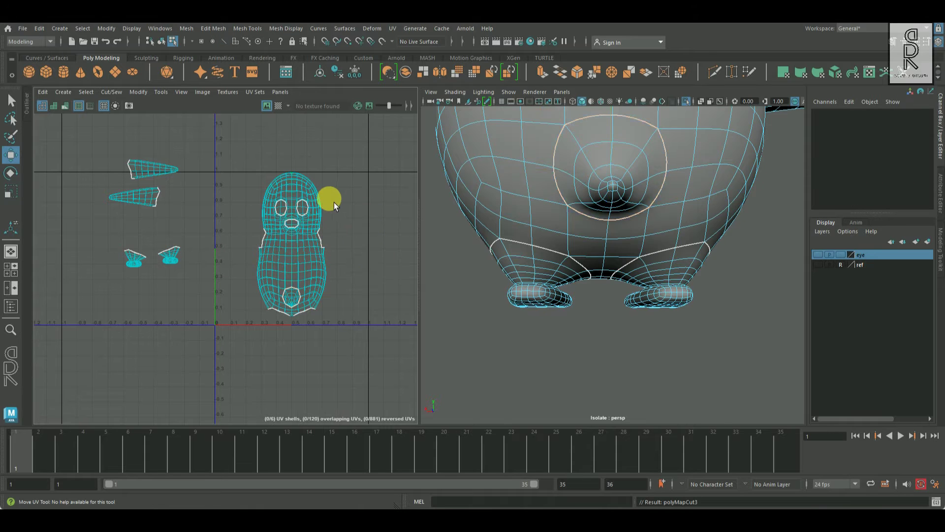
click(294, 301)
drag(294, 303, 136, 290)
click(313, 264)
right_drag(301, 252, 344, 249)
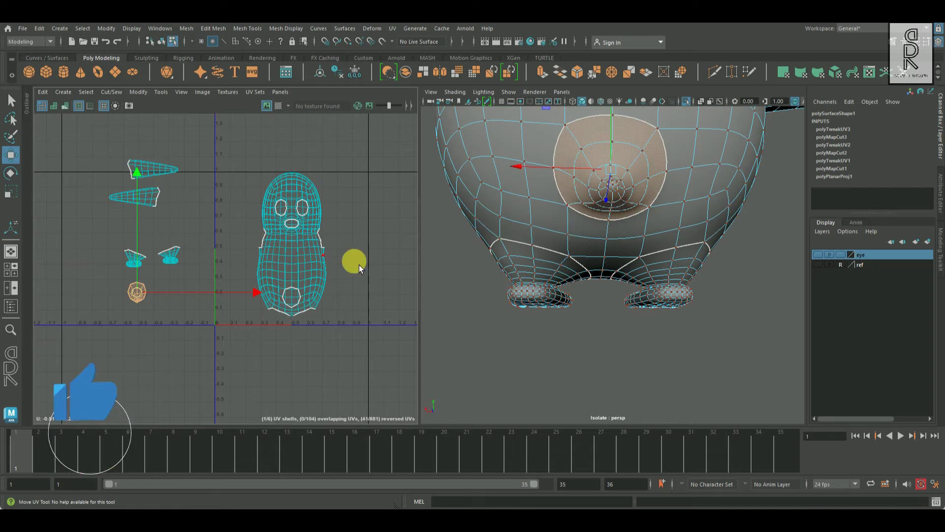
Cut the UVs along the vertical edge loop over the head and down both sides, separating the body's front and back.
scroll(654, 226, down, 10)
alt+drag(602, 255, 717, 282)
alt+right_drag(717, 281, 708, 325)
right_drag(641, 188, 731, 170)
click(699, 330)
alt+middle_drag(708, 318, 694, 349)
click(617, 282)
alt+drag(617, 282, 652, 330)
alt+right_drag(652, 329, 683, 315)
alt+drag(683, 315, 678, 296)
alt+drag(693, 200, 666, 199)
right_drag(656, 190, 659, 161)
double_click(653, 191)
alt+drag(654, 192, 709, 224)
drag(153, 146, 144, 212)
drag(204, 353, 203, 353)
alt+drag(719, 316, 651, 337)
shift+right_drag(355, 205, 272, 236)
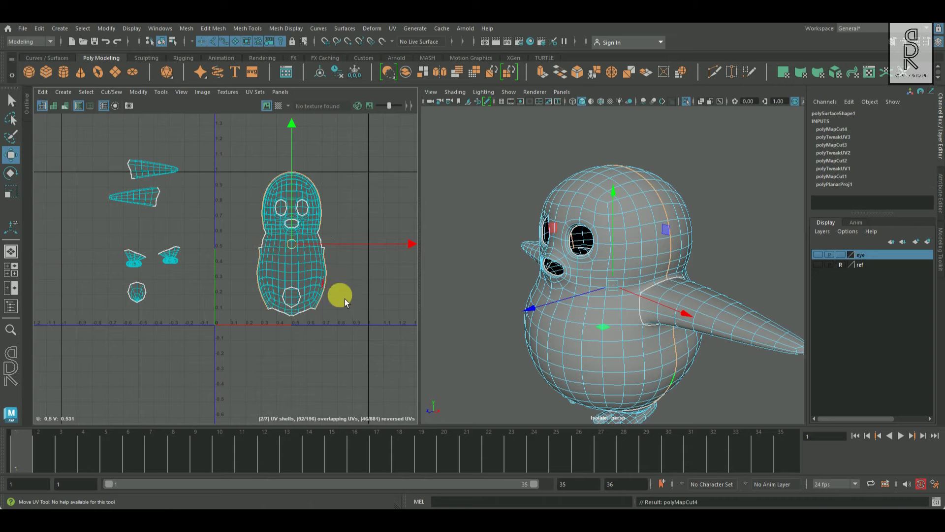
Move the back body UV shell off the front body shell, diagonally below it.
alt+right_drag(312, 275, 334, 294)
right_drag(293, 259, 361, 250)
double_click(282, 263)
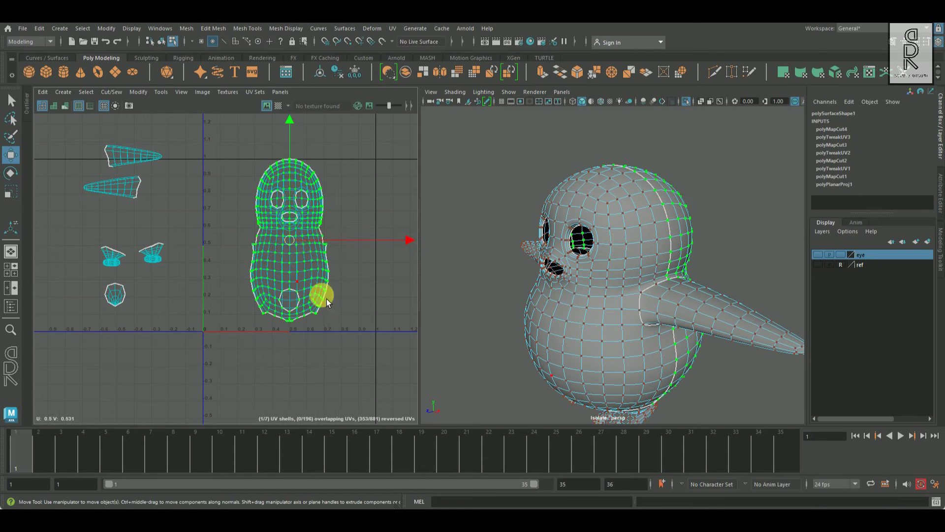
drag(297, 248, 202, 332)
alt+right_drag(323, 320, 306, 314)
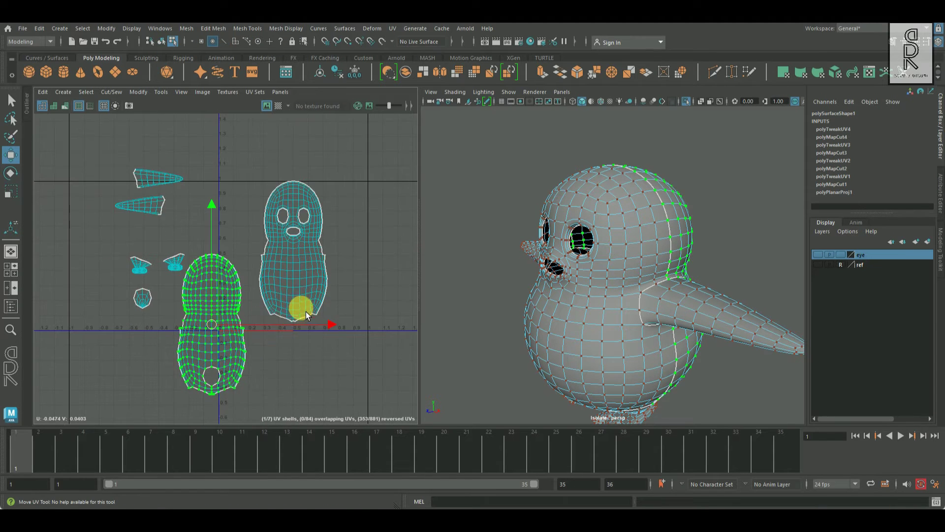
alt+middle_drag(307, 305, 339, 266)
Unfold the back body UV shell and the front body UV shell.
shift+right_drag(358, 232, 360, 235)
shift+right_drag(303, 225, 183, 226)
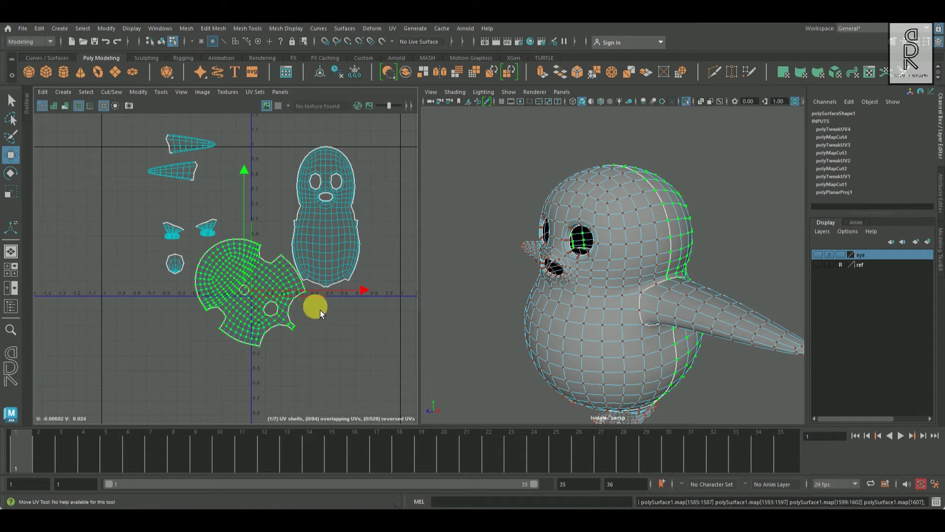
double_click(338, 226)
shift+right_drag(375, 200, 220, 199)
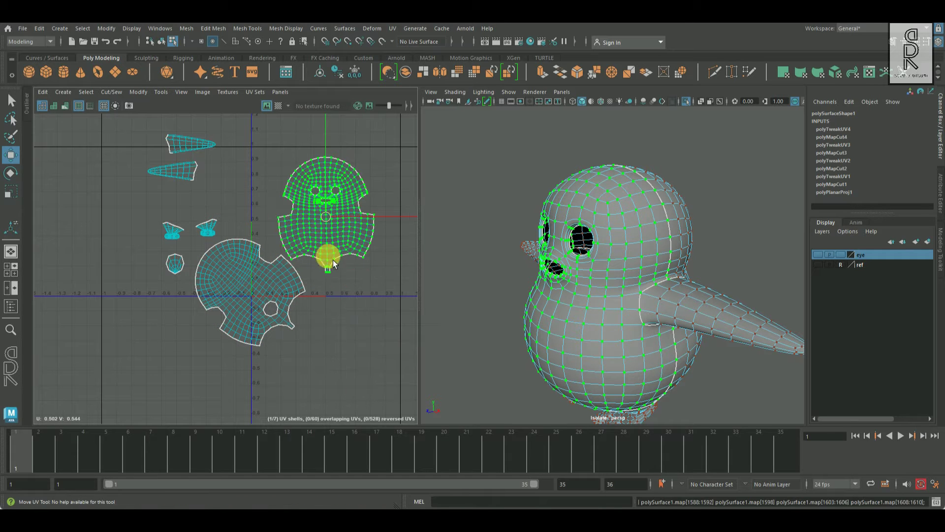
Rotate the unfolded back body UV shell upright to match the front body shell.
click(370, 298)
double_click(279, 295)
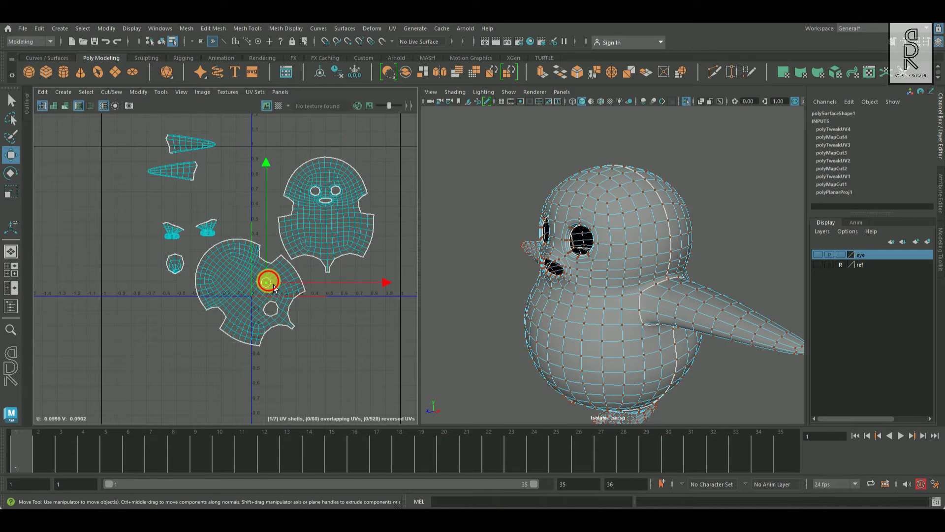
key(e)
drag(366, 272, 344, 364)
click(336, 269)
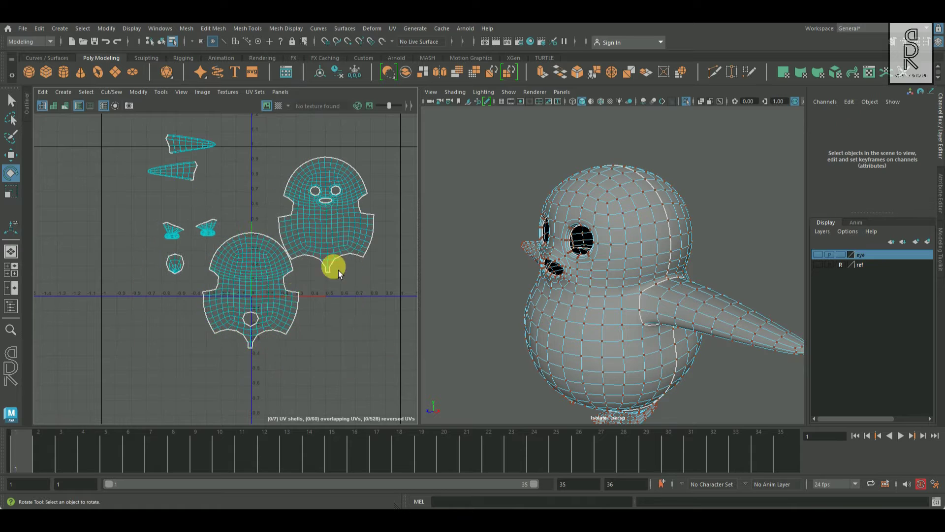
Cut the UVs along the lengthwise edges on the underside of both wings.
scroll(306, 287, down, 1)
alt+middle_drag(184, 281, 176, 304)
alt+right_drag(176, 303, 260, 332)
alt+middle_drag(238, 233, 222, 316)
alt+drag(662, 307, 617, 314)
right_drag(583, 259, 582, 228)
alt+drag(622, 282, 637, 281)
alt+middle_drag(638, 282, 704, 254)
key(q)
alt+drag(528, 352, 635, 300)
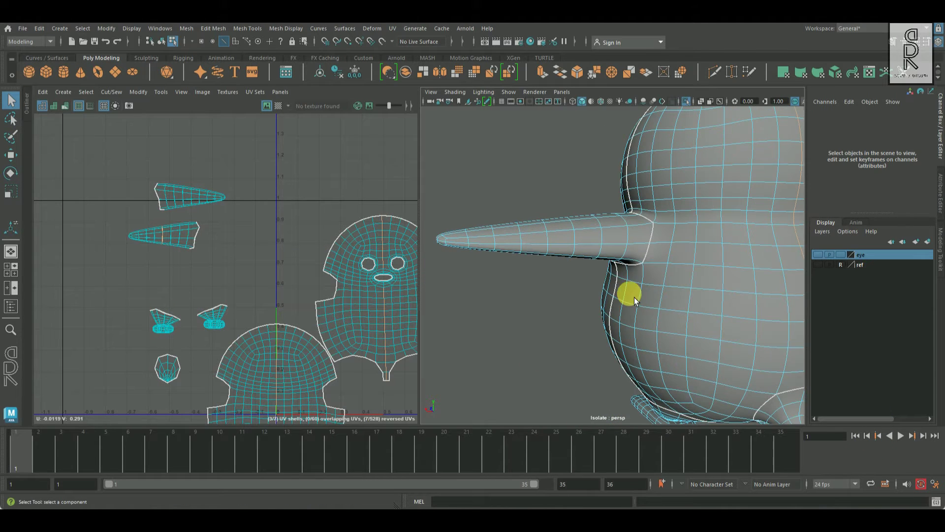
click(647, 252)
alt+right_drag(680, 281, 608, 291)
alt+drag(608, 291, 704, 331)
scroll(241, 348, down, 3)
alt+middle_drag(306, 317, 260, 247)
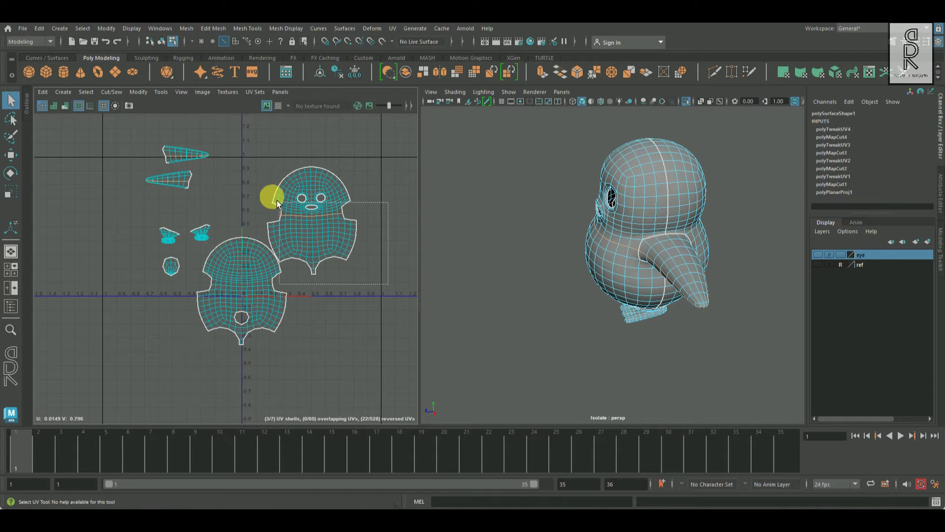
alt+drag(691, 276, 752, 272)
scroll(672, 295, up, 4)
alt+middle_drag(672, 295, 599, 292)
alt+drag(659, 296, 638, 319)
alt+right_drag(638, 318, 661, 351)
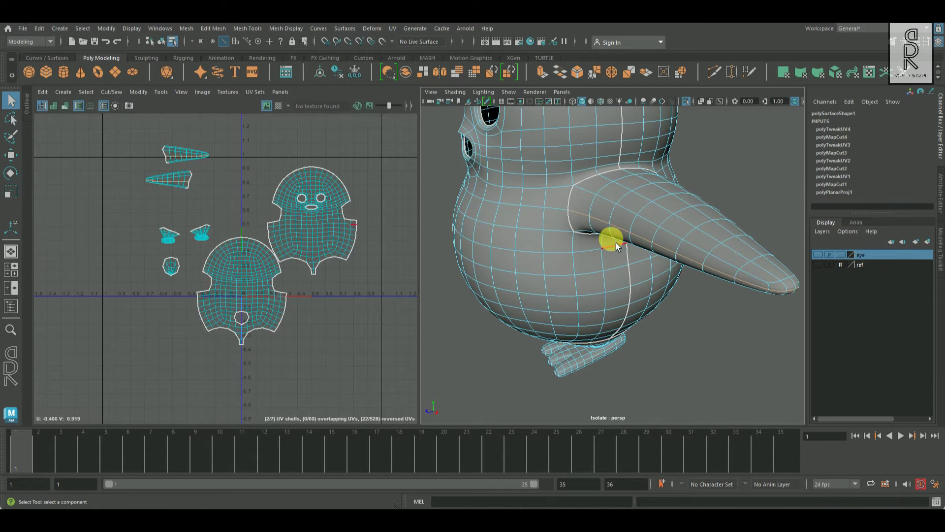
alt+drag(591, 220, 616, 343)
alt+drag(562, 301, 689, 323)
shift+right_drag(249, 190, 291, 222)
Unfold both wing UV shells.
alt+middle_drag(191, 222, 269, 290)
scroll(269, 291, up, 4)
right_drag(298, 207, 182, 187)
double_click(309, 202)
double_click(283, 252)
shift+right_drag(354, 231, 263, 232)
Rotate the lower wing UV shell so its tip points straight down.
click(295, 274)
double_click(275, 262)
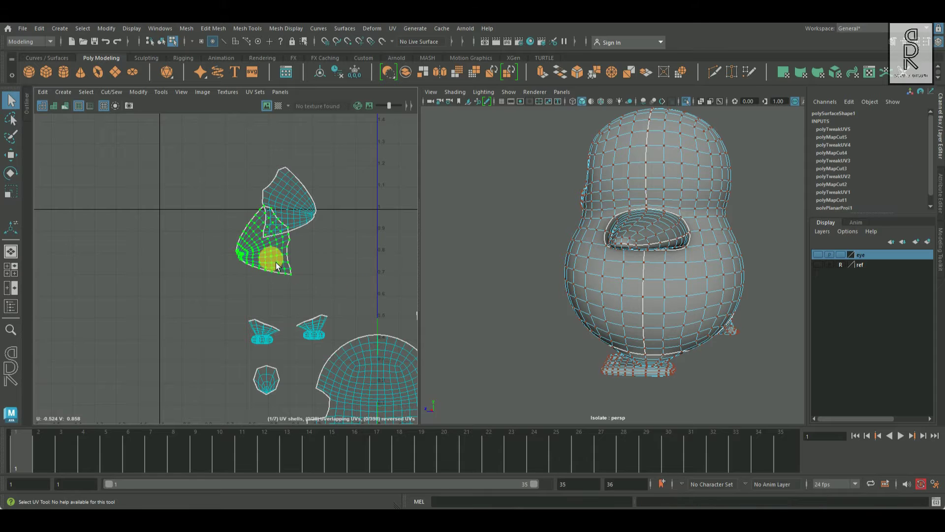
key(e)
drag(386, 247, 301, 155)
click(380, 151)
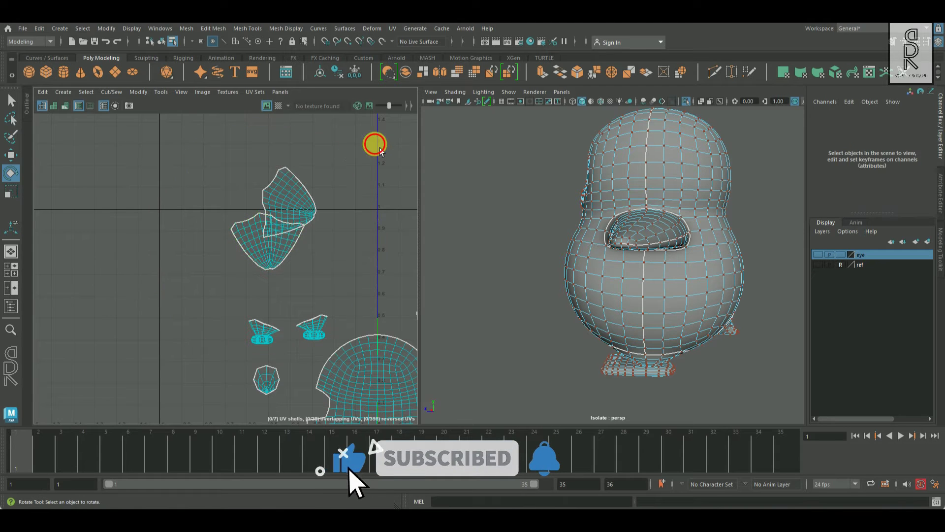
Rotate the other wing UV shell tip-down and move it level beside the first wing shell.
click(300, 191)
drag(402, 211, 312, 312)
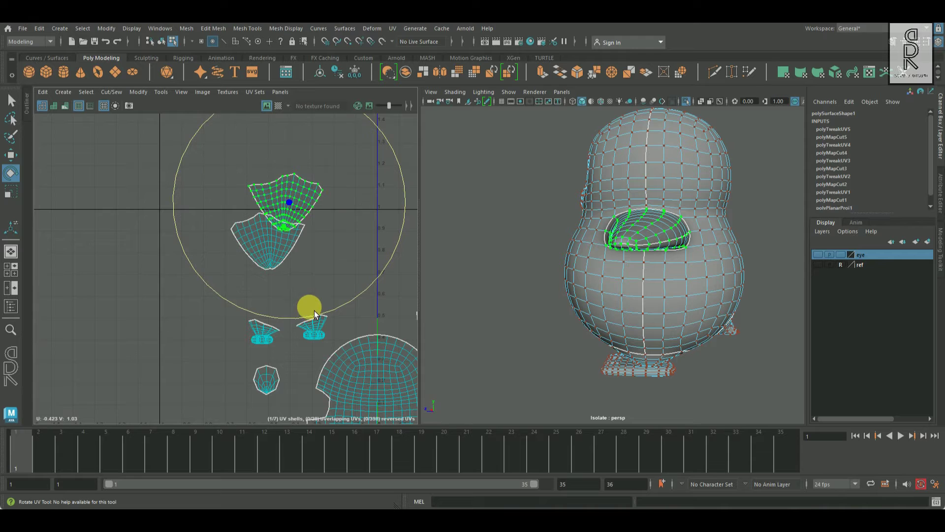
key(w)
drag(300, 229, 358, 242)
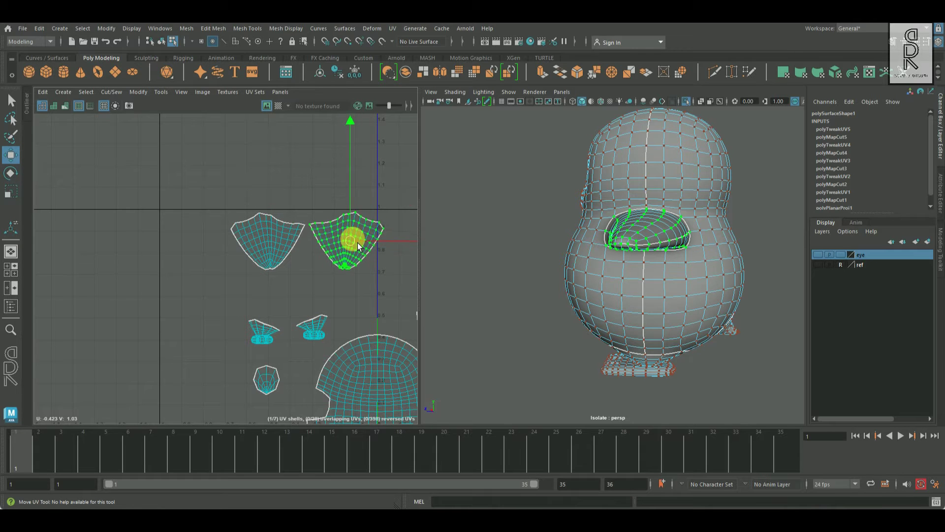
Move the back body UV shell beside the front body shell, on the side away from the wing shells.
alt+right_drag(406, 265, 244, 274)
alt+middle_drag(336, 276, 212, 216)
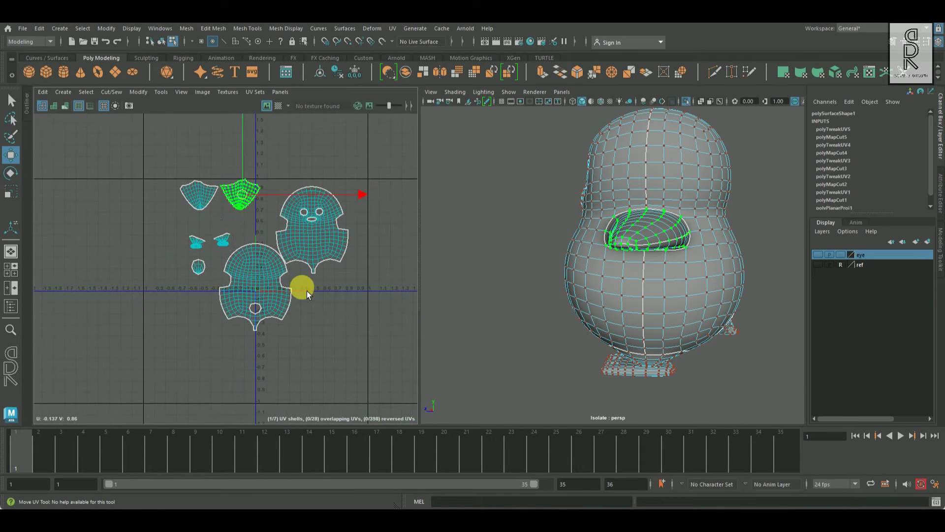
click(270, 268)
drag(306, 316, 397, 241)
Cut the tail's UVs along the centre edge line on its underside.
alt+right_drag(339, 271, 240, 271)
alt+drag(699, 358, 574, 326)
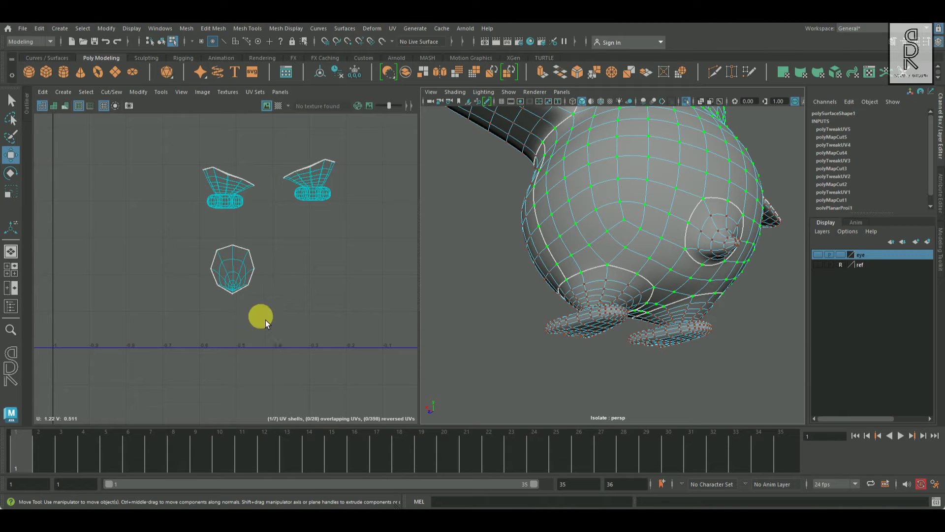
right_drag(705, 227, 717, 170)
alt+middle_drag(728, 270, 643, 286)
alt+right_drag(643, 285, 686, 326)
alt+drag(685, 327, 630, 250)
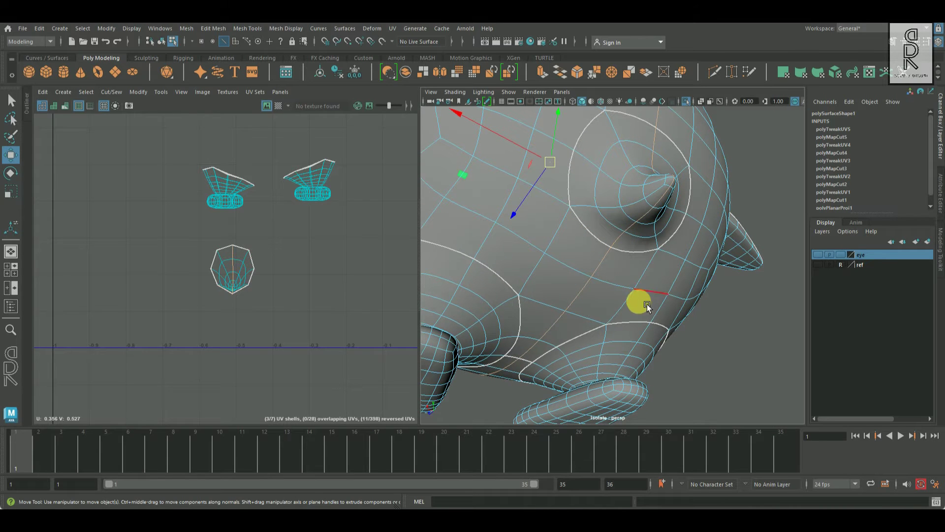
scroll(258, 288, down, 10)
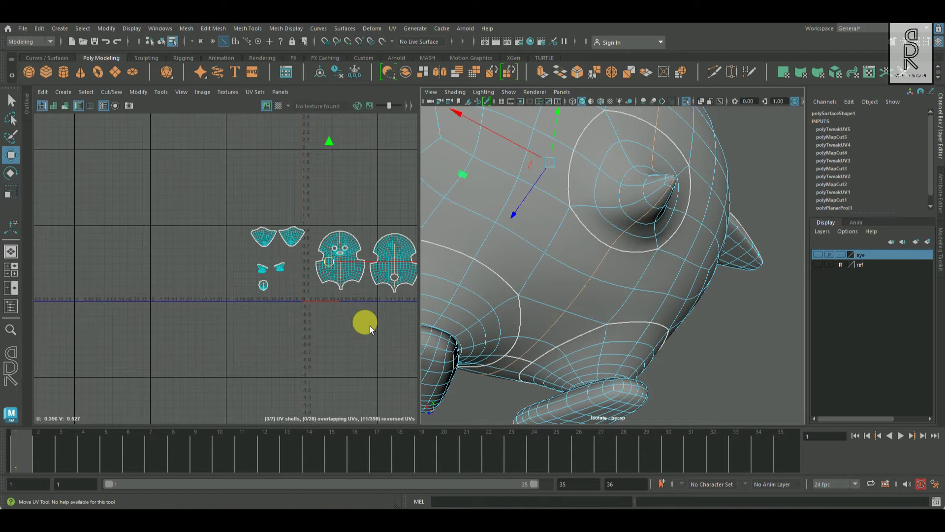
alt+middle_drag(376, 331, 276, 336)
ctrl+drag(216, 208, 199, 189)
alt+right_drag(203, 287, 292, 344)
alt+middle_drag(193, 306, 292, 307)
alt+right_drag(185, 289, 362, 376)
alt+middle_drag(301, 305, 219, 352)
drag(132, 138, 322, 297)
alt+drag(678, 287, 659, 312)
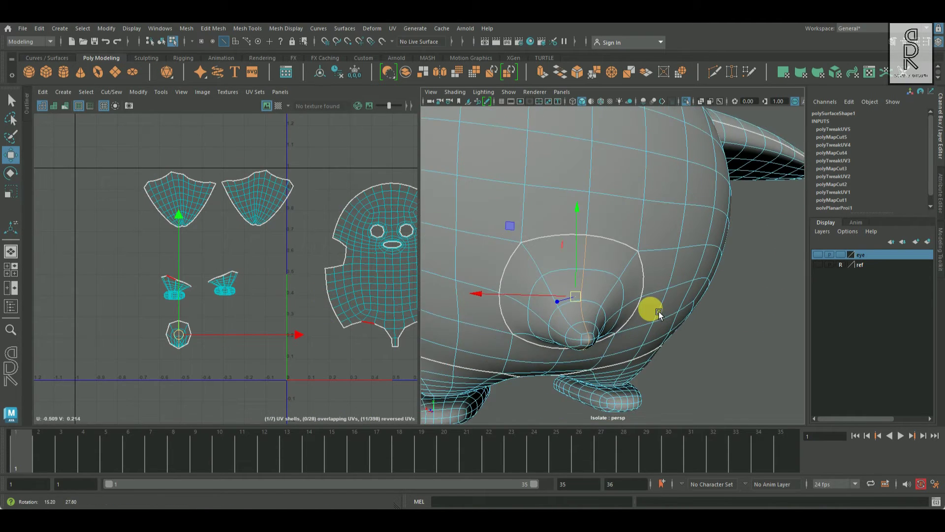
click(10, 99)
alt+right_drag(588, 329, 607, 353)
click(597, 341)
alt+middle_drag(245, 341, 289, 277)
shift+right_drag(286, 271, 203, 301)
Unfold the tail UV shell and rotate it upright.
alt+right_drag(187, 313, 305, 293)
click(281, 283)
shift+right_drag(344, 258, 267, 256)
click(337, 318)
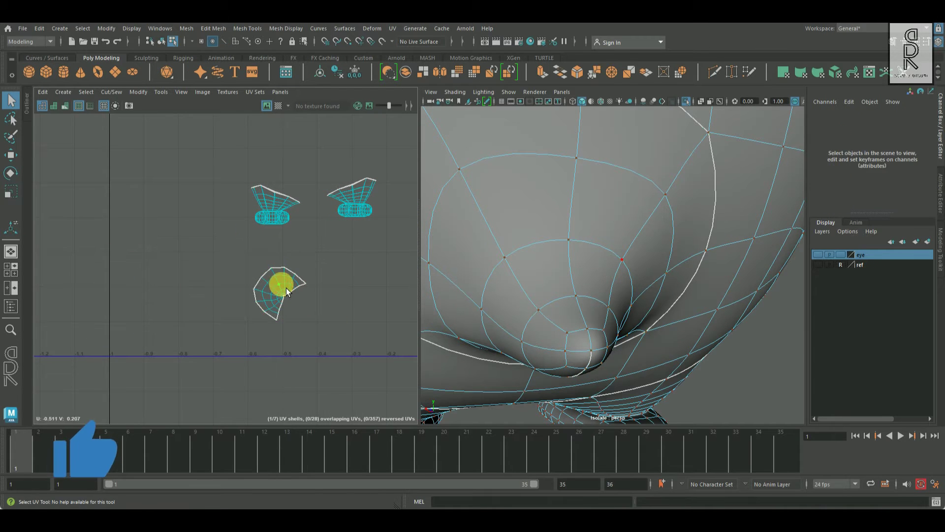
click(286, 288)
key(e)
drag(386, 258, 362, 345)
click(173, 189)
Move the tail UV shell between the upper parts of the front and back body shells.
alt+right_drag(299, 255, 157, 260)
alt+middle_drag(283, 260, 171, 253)
click(199, 262)
drag(242, 316, 242, 316)
key(w)
drag(194, 260, 353, 210)
Display the checker map on the penguin and return to object mode.
alt+right_drag(351, 230, 239, 246)
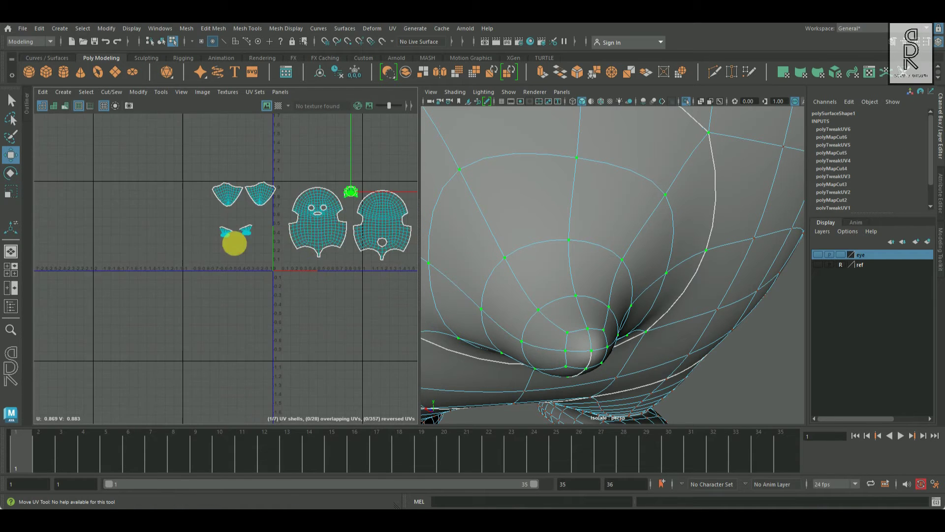
alt+middle_drag(324, 246, 240, 287)
click(279, 107)
alt+right_drag(745, 344, 550, 319)
alt+drag(551, 319, 808, 341)
right_drag(637, 195, 713, 184)
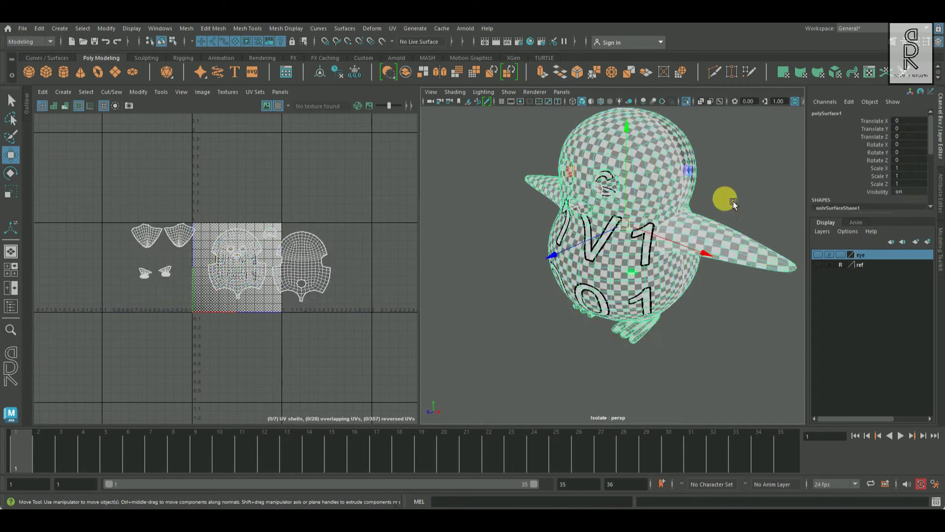
click(742, 198)
Examine the checker pattern around the body, wings and feet for stretching.
alt+drag(676, 274, 709, 269)
click(682, 284)
alt+middle_drag(683, 284, 629, 316)
alt+right_drag(630, 317, 665, 327)
alt+drag(665, 326, 725, 306)
click(796, 103)
click(12, 101)
alt+drag(665, 265, 628, 285)
alt+right_drag(653, 322, 672, 321)
alt+drag(674, 320, 607, 302)
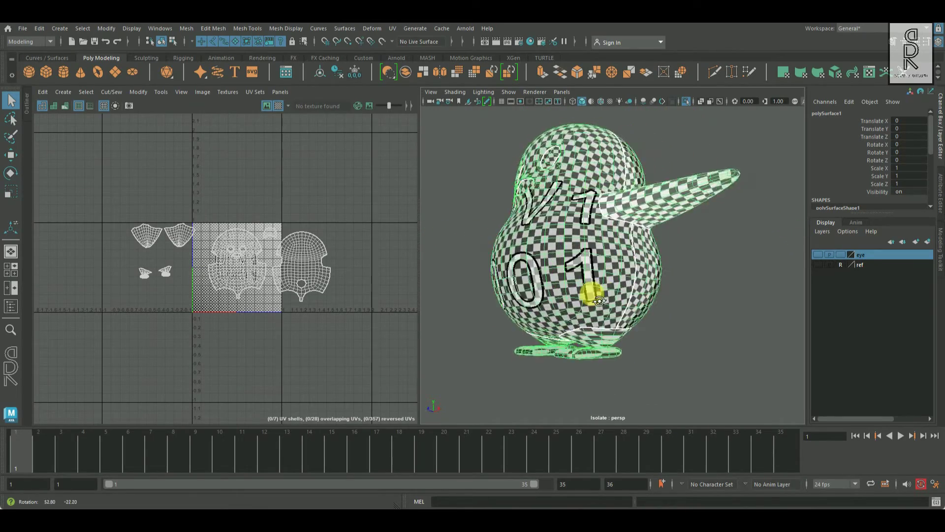
alt+drag(472, 300, 666, 252)
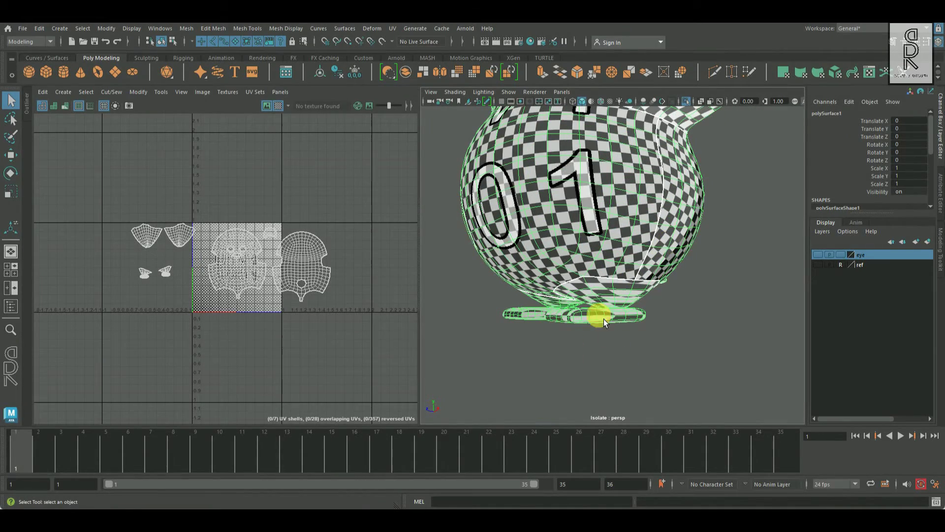
Hide the checker map and cut the UVs along the edge loops where both legs meet the feet.
alt+right_drag(138, 281, 316, 321)
alt+middle_drag(316, 321, 214, 327)
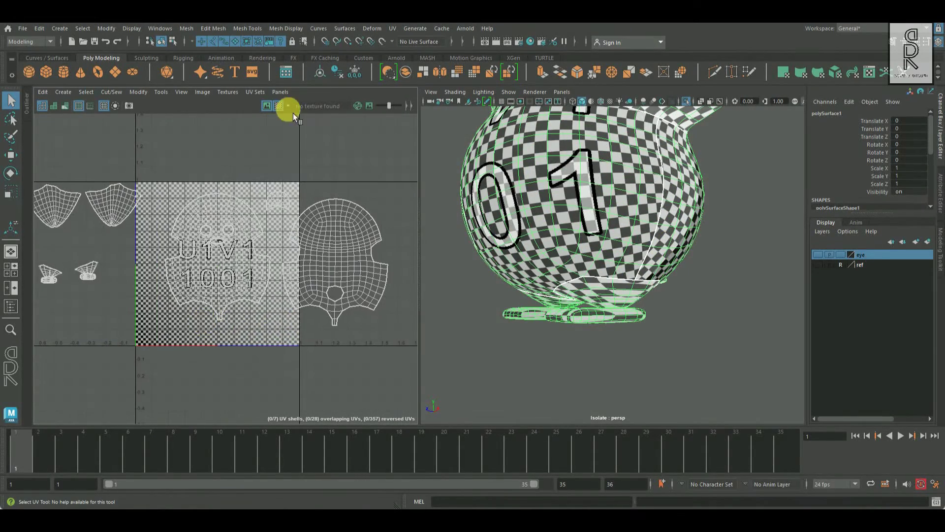
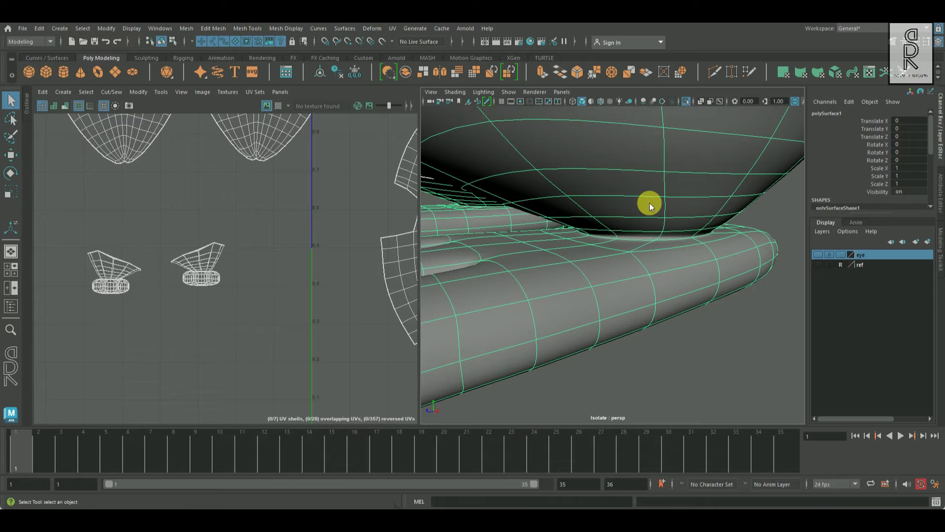
alt+right_drag(633, 265, 621, 296)
alt+drag(621, 295, 650, 296)
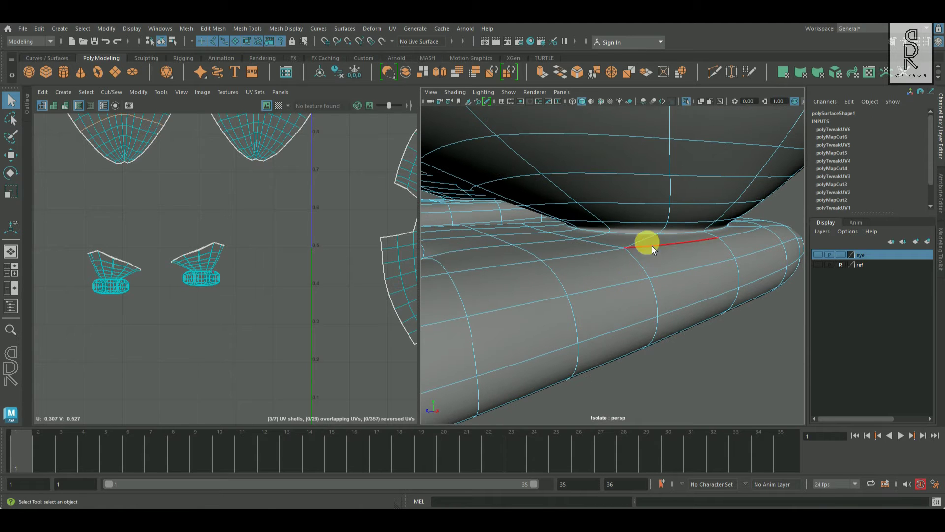
alt+right_drag(646, 238, 576, 272)
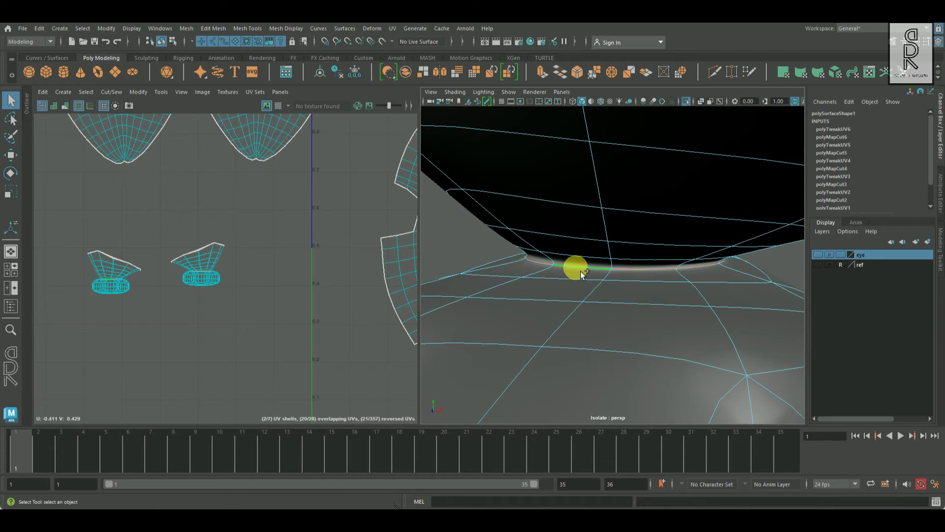
shift+right_drag(252, 254, 232, 260)
Move both leg UV shells up and away from the foot shells.
double_click(220, 272)
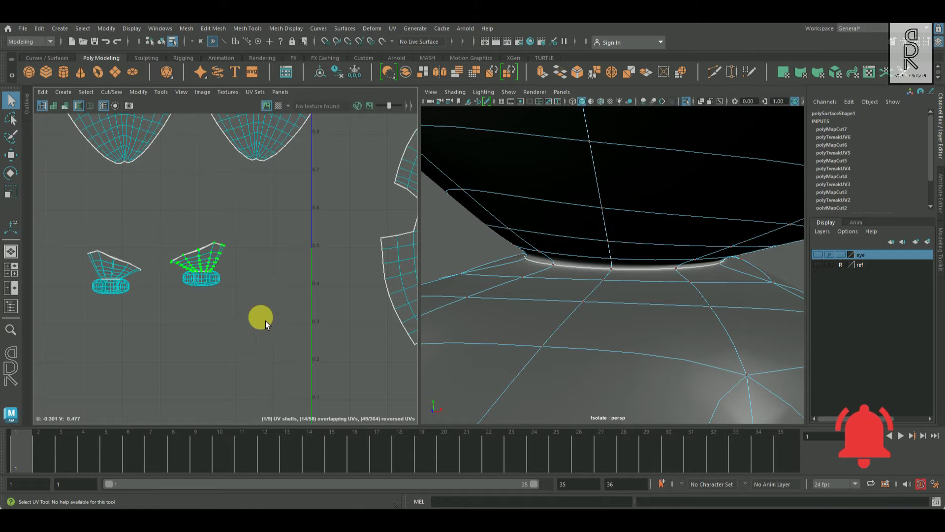
drag(210, 268, 289, 211)
double_click(110, 264)
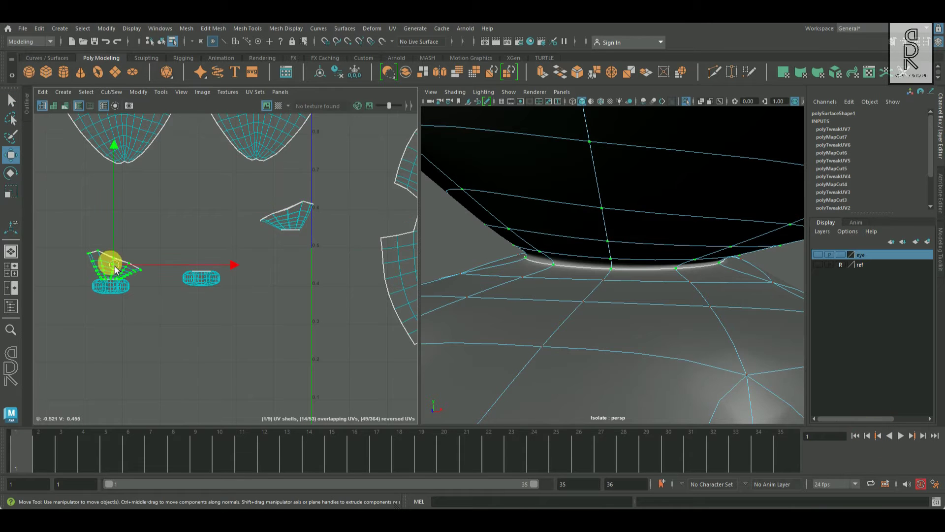
drag(128, 260, 193, 203)
Cut both leg UV shells into front and back halves along the body's side edge loop, leaving its edges on other shells out.
scroll(261, 274, down, 6)
alt+middle_drag(253, 292, 201, 316)
scroll(548, 279, down, 5)
scroll(548, 280, down, 5)
alt+drag(707, 285, 639, 309)
scroll(660, 275, down, 4)
click(637, 158)
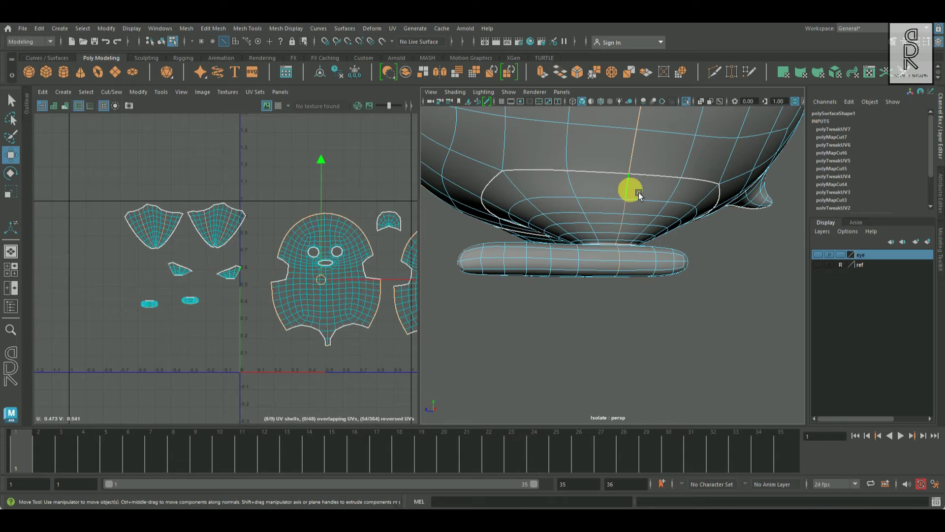
scroll(707, 256, down, 8)
ctrl+drag(140, 298, 229, 332)
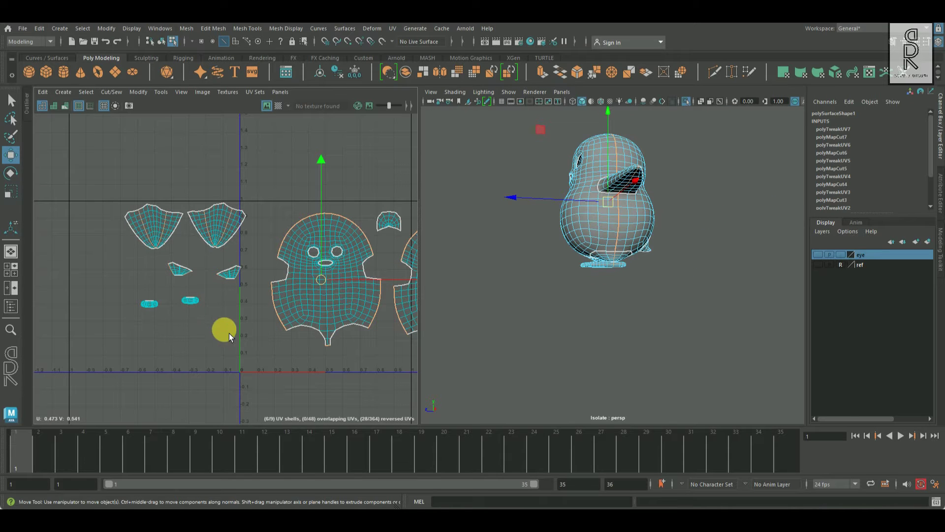
ctrl+drag(260, 258, 262, 258)
alt+right_drag(325, 284, 296, 281)
alt+middle_drag(297, 282, 177, 274)
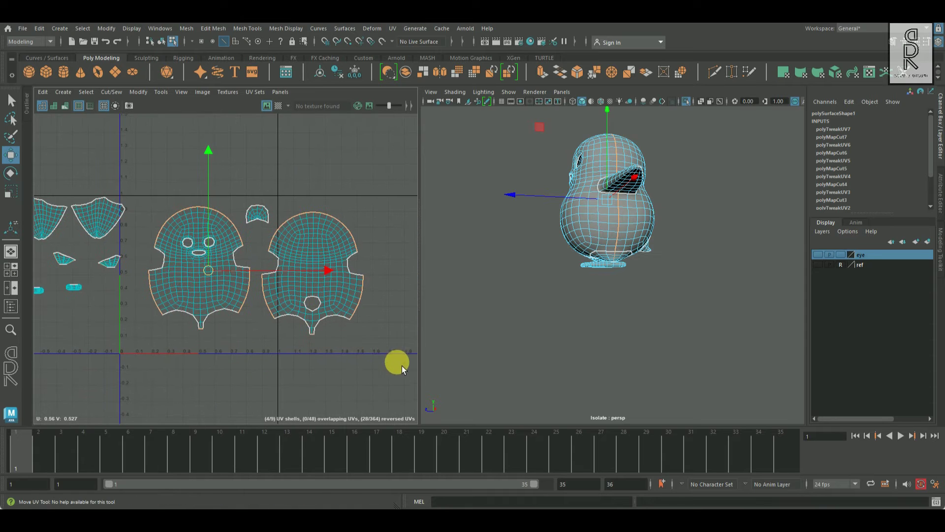
ctrl+drag(172, 191, 152, 173)
alt+drag(637, 274, 713, 288)
alt+middle_drag(713, 287, 682, 266)
alt+drag(557, 242, 702, 255)
alt+middle_drag(250, 346, 387, 361)
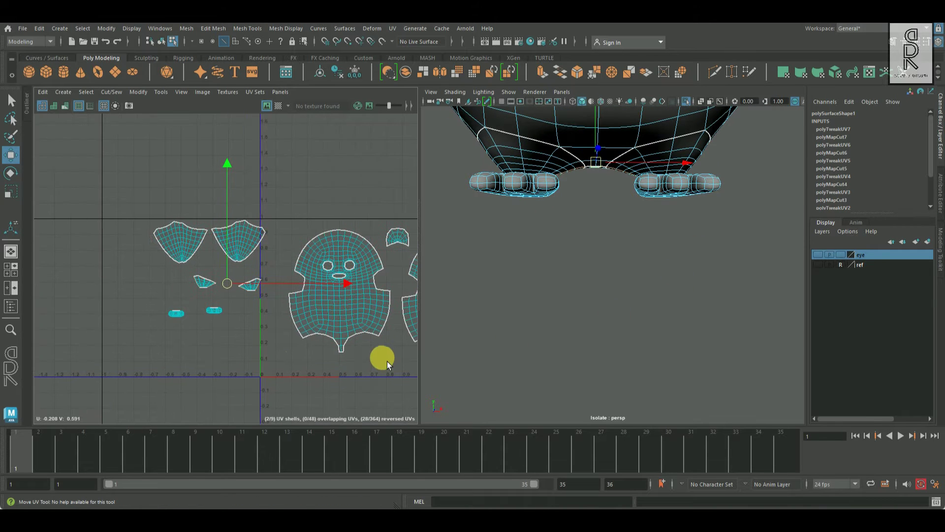
shift+right_drag(279, 241, 320, 320)
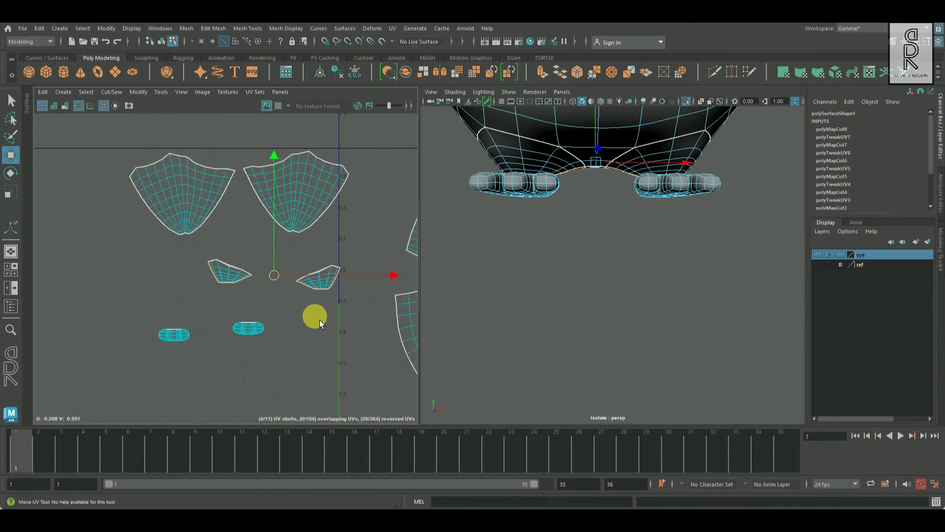
Unfold the UVs of both split legs, one leg at a time.
alt+middle_drag(320, 320, 205, 318)
click(259, 288)
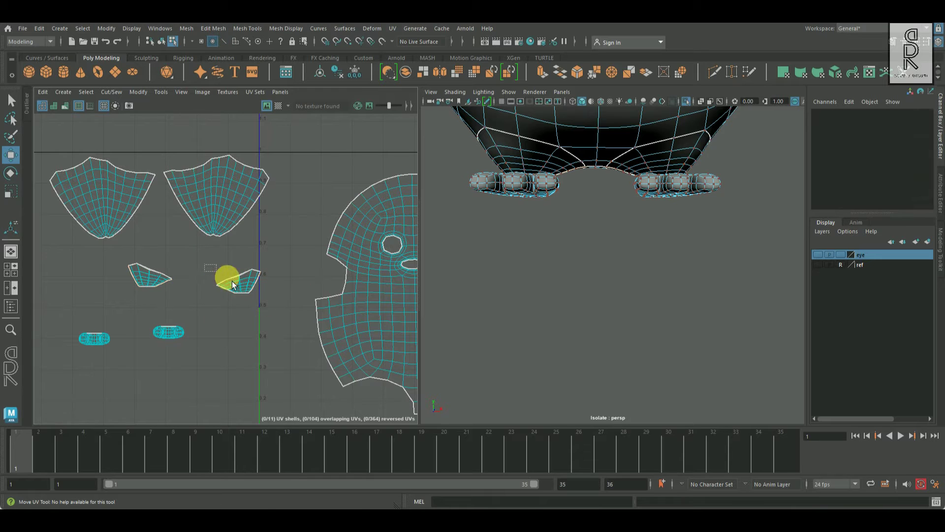
drag(232, 281, 291, 306)
shift+right_drag(298, 244, 185, 245)
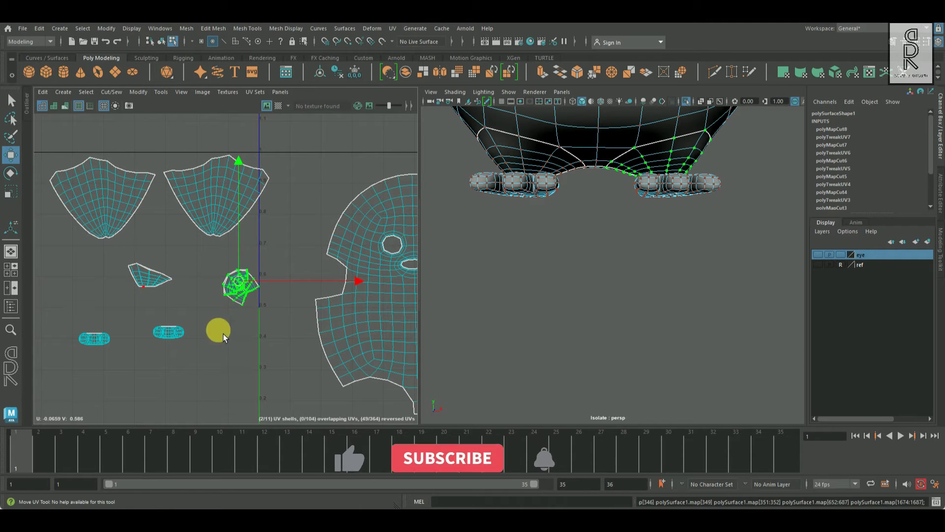
click(249, 340)
drag(129, 266, 180, 306)
shift+right_drag(221, 246, 128, 247)
click(241, 347)
Move one half of each overlapping leg shell pair away so all four leg pieces lie apart.
click(158, 282)
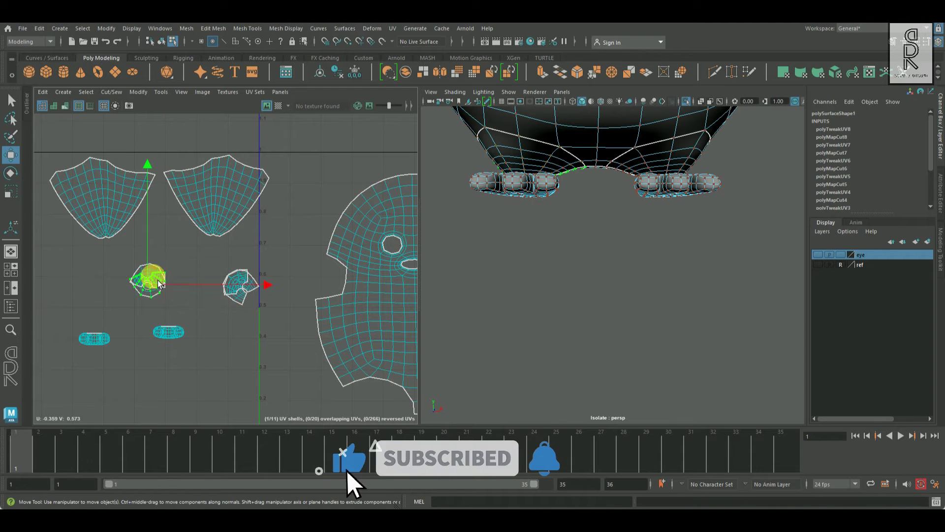
drag(164, 297, 204, 315)
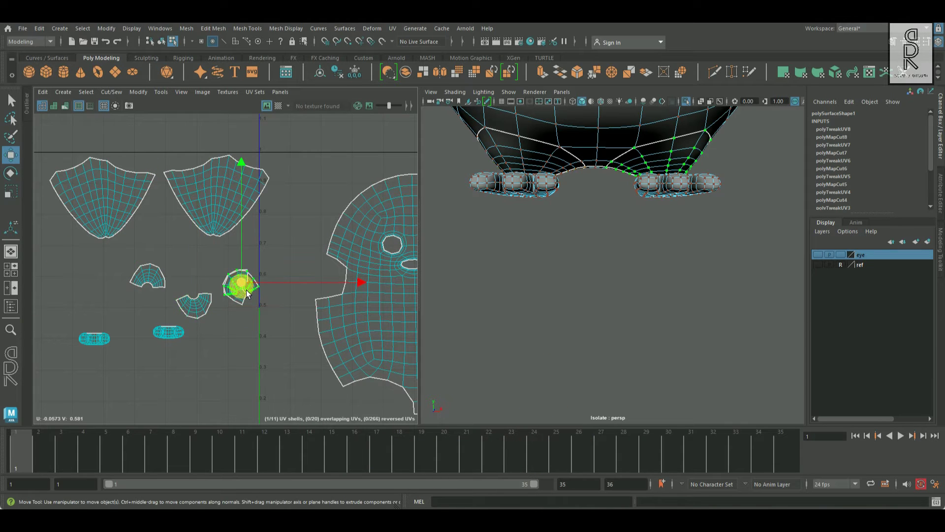
drag(261, 337, 259, 340)
Move and sew one leg's front piece onto the front body shell along their shared boundary edges.
alt+right_drag(291, 336, 291, 308)
alt+middle_drag(292, 308, 259, 308)
alt+drag(764, 214, 640, 148)
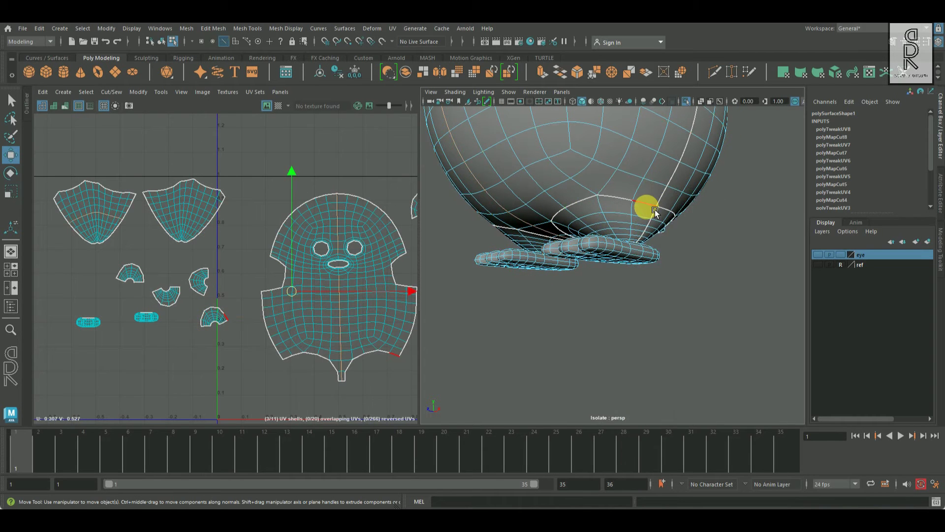
alt+drag(672, 250, 690, 318)
key(q)
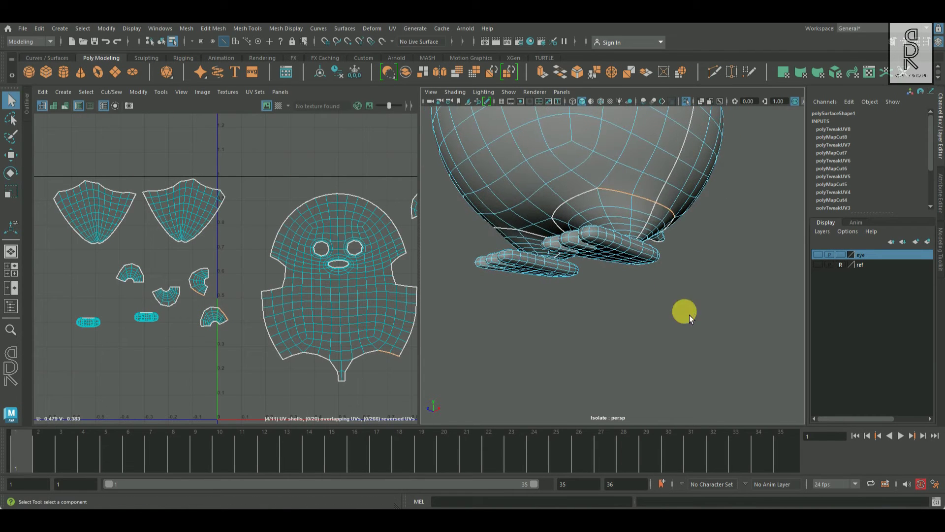
mouse_move(634, 219)
alt+mouse_down()
mouse_move(661, 205)
mouse_move(659, 225)
mouse_move(637, 213)
alt+mouse_up()
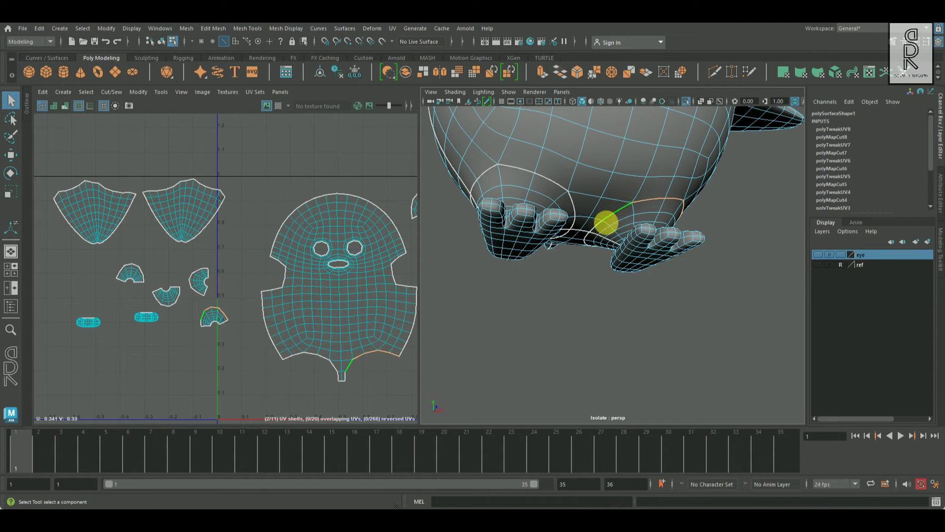
alt+middle_drag(335, 306, 238, 300)
shift+right_drag(233, 276, 232, 244)
Move and sew the other leg's front piece onto the front body shell along their shared boundary edges.
alt+right_drag(313, 321, 277, 317)
alt+middle_drag(298, 307, 345, 284)
alt+drag(632, 278, 565, 250)
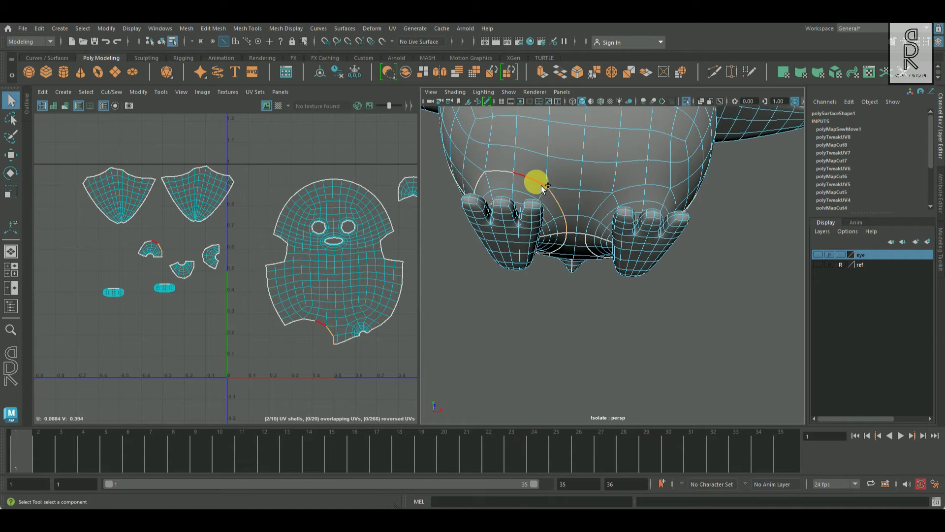
mouse_move(542, 185)
alt+mouse_down()
mouse_move(619, 234)
mouse_move(529, 175)
alt+mouse_up()
click(529, 175)
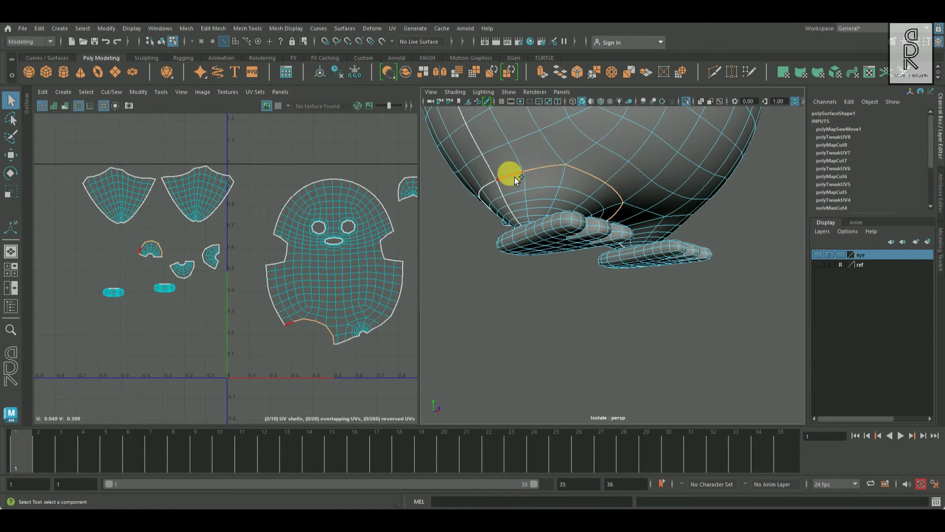
shift+right_drag(340, 268, 338, 227)
Move and sew both rear leg pieces onto the back body shell, and unfold the front and back body shells.
scroll(358, 322, down, 1)
alt+middle_drag(335, 306, 194, 291)
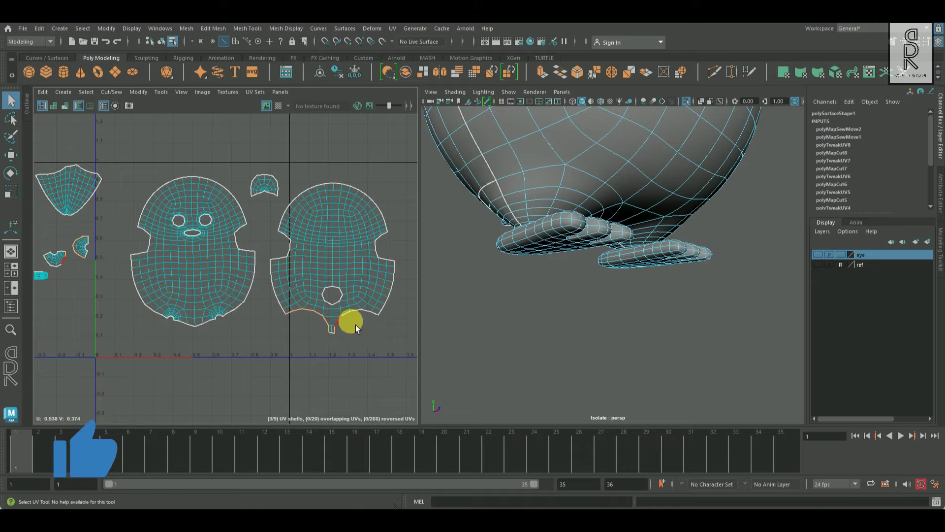
shift+right_drag(324, 270, 320, 222)
right_drag(330, 266, 392, 265)
double_click(349, 264)
shift+double_click(183, 264)
shift+right_drag(286, 249, 196, 249)
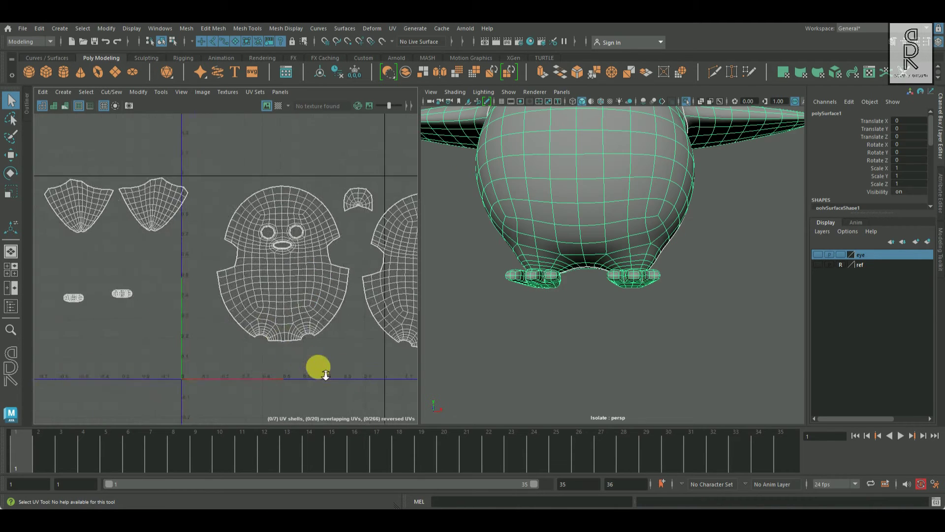
Cut one foot's UVs along the edge loop separating its upper side from its sole.
alt+right_drag(323, 370, 353, 380)
alt+right_drag(705, 340, 635, 333)
alt+drag(635, 333, 624, 324)
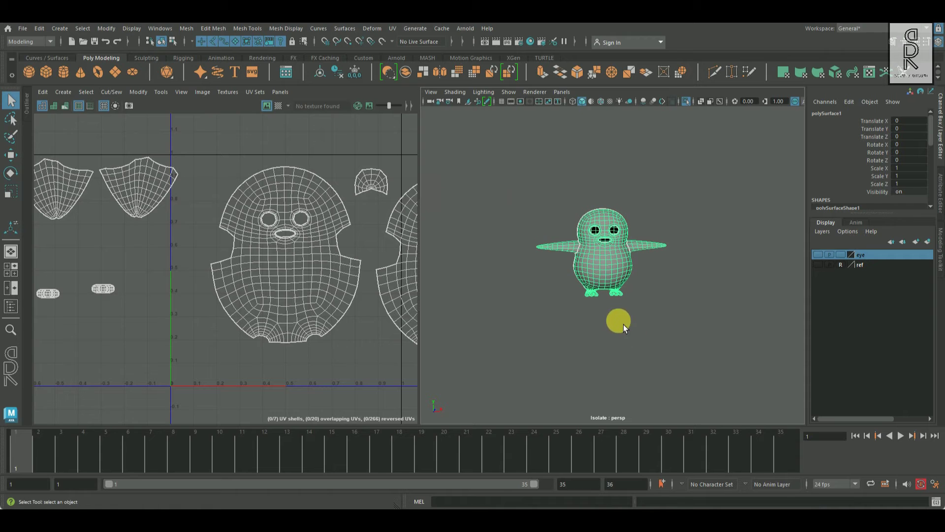
alt+middle_drag(188, 318, 279, 299)
alt+right_drag(584, 307, 729, 367)
alt+drag(721, 362, 661, 346)
scroll(646, 289, up, 8)
right_drag(638, 228, 637, 202)
shift+right_drag(234, 260, 146, 295)
Cut the other foot's UVs along the matching loop between its upper side and sole.
alt+right_drag(190, 282, 373, 354)
alt+drag(507, 342, 620, 321)
scroll(561, 348, down, 3)
shift+double_click(582, 297)
shift+right_drag(259, 267, 170, 315)
Unfold the UVs of both cut feet together.
right_drag(91, 267, 54, 252)
drag(61, 248, 290, 324)
shift+right_drag(265, 263, 132, 267)
click(264, 330)
Move the overlapping upper and sole shells of both feet apart.
click(196, 280)
key(w)
drag(206, 274, 306, 296)
click(199, 267)
click(259, 340)
click(97, 279)
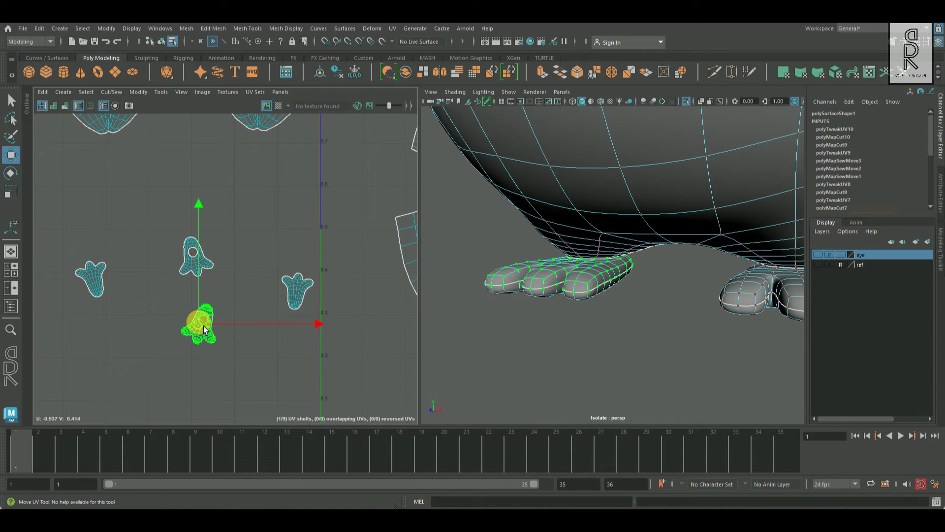
Rotate the foot shells so their toes point upward, and space them apart.
key(e)
drag(267, 359, 161, 404)
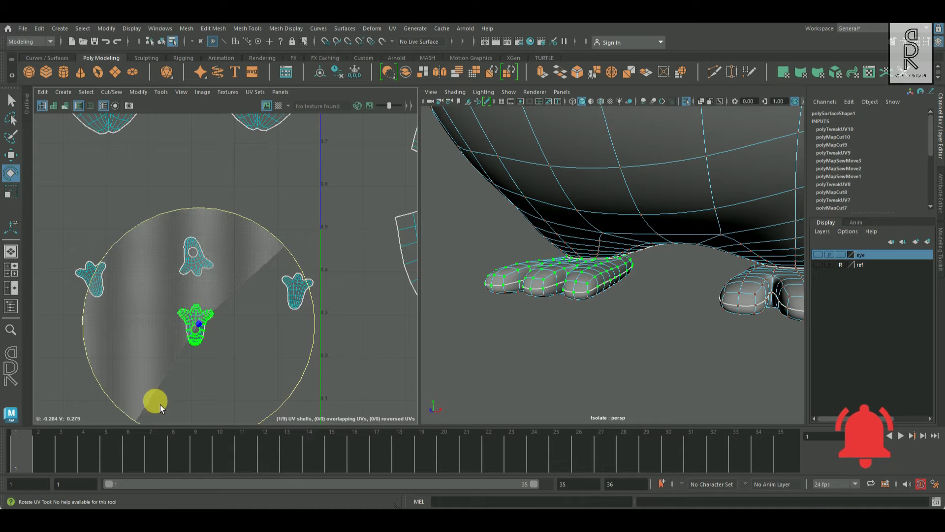
click(254, 345)
double_click(302, 287)
drag(364, 194, 362, 193)
click(247, 232)
double_click(195, 250)
drag(303, 212, 79, 270)
click(80, 270)
drag(207, 259, 212, 293)
click(271, 350)
Display the checker map and examine the pattern on the feet and lower body.
scroll(266, 340, down, 9)
alt+middle_drag(386, 340, 287, 341)
scroll(287, 341, down, 1)
click(278, 106)
alt+drag(662, 337, 628, 339)
alt+middle_drag(629, 339, 689, 330)
alt+drag(688, 330, 611, 304)
Lay out all the penguin's UV shells inside the U1V1 tile.
drag(334, 391, 324, 377)
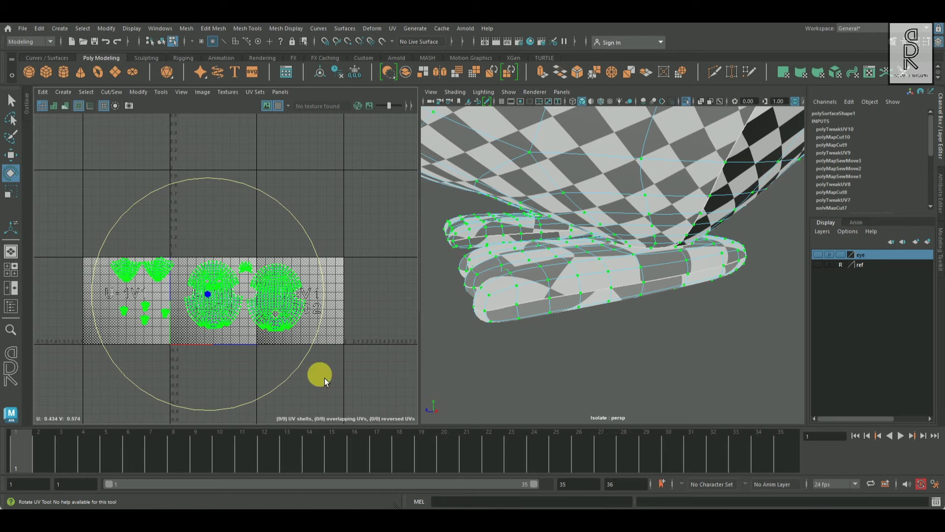
shift+right_click(348, 169)
shift+right_drag(348, 170, 105, 298)
click(358, 383)
alt+middle_drag(227, 306, 278, 321)
Examine the checker pattern on the feet, body and wings for uneven scale or stretching.
scroll(278, 320, up, 6)
alt+drag(512, 362, 469, 351)
scroll(468, 350, down, 6)
scroll(321, 318, down, 1)
scroll(687, 276, down, 5)
alt+drag(690, 268, 610, 275)
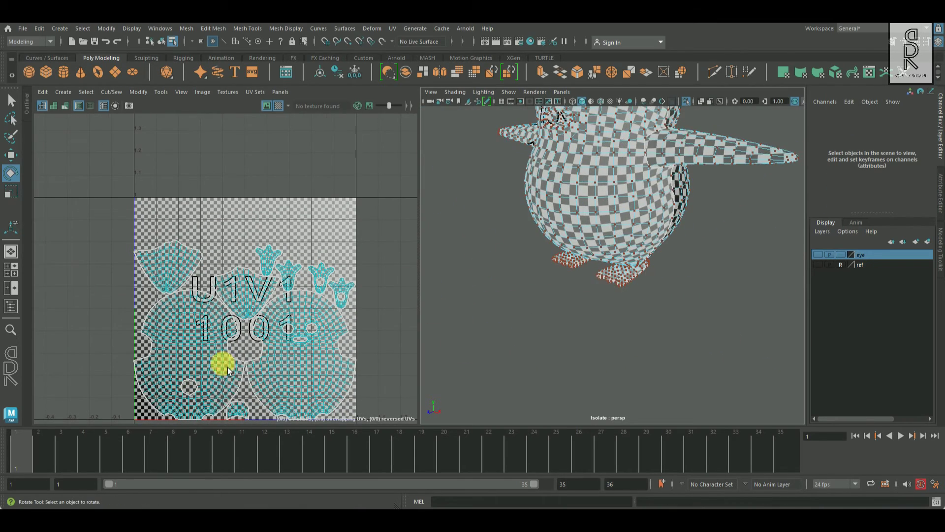
scroll(650, 310, up, 10)
alt+drag(755, 374, 766, 365)
scroll(517, 337, down, 10)
alt+drag(633, 306, 656, 295)
Return to object mode with the penguin selected, and review its packed UV layout and overall checker pattern.
right_drag(234, 228, 330, 194)
click(621, 183)
key(q)
alt+right_drag(665, 245, 655, 304)
alt+drag(655, 304, 689, 281)
scroll(663, 289, down, 3)
alt+middle_drag(364, 345, 380, 308)
scroll(382, 308, down, 2)
alt+drag(581, 282, 553, 282)
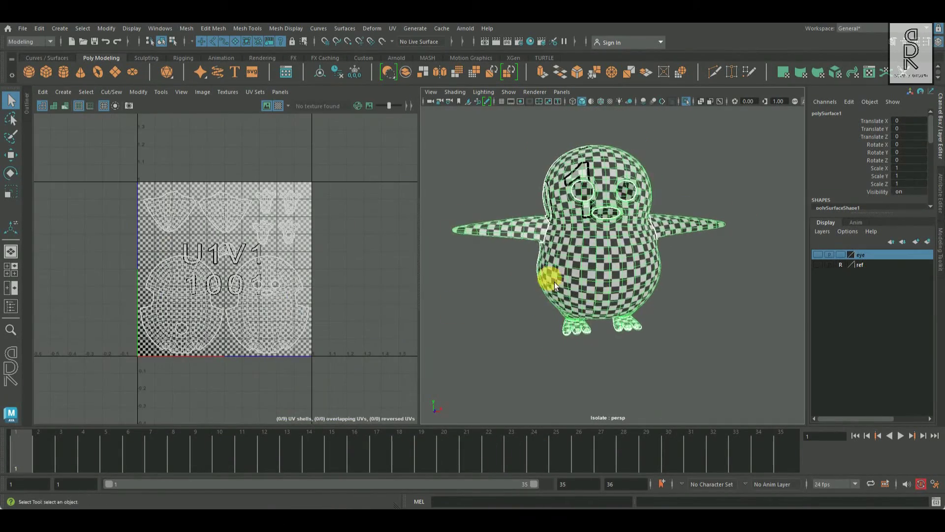
scroll(552, 283, up, 3)
alt+middle_drag(551, 284, 532, 291)
alt+right_drag(254, 314, 355, 363)
alt+middle_drag(356, 366, 352, 344)
scroll(348, 337, down, 1)
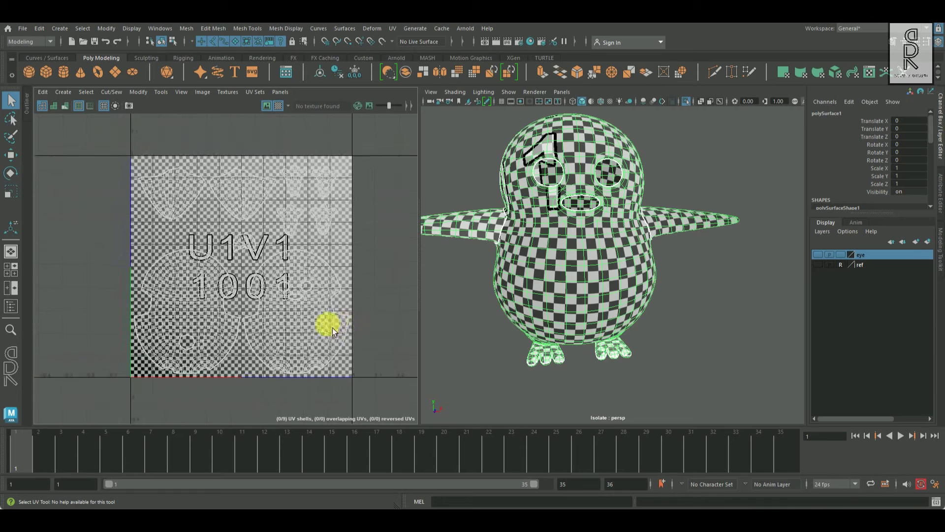
alt+middle_drag(684, 314, 729, 334)
alt+drag(728, 334, 709, 329)
Exit the isolated view of the penguin body and turn the viewport's view transform back on.
click(688, 102)
click(732, 190)
alt+drag(729, 233, 708, 250)
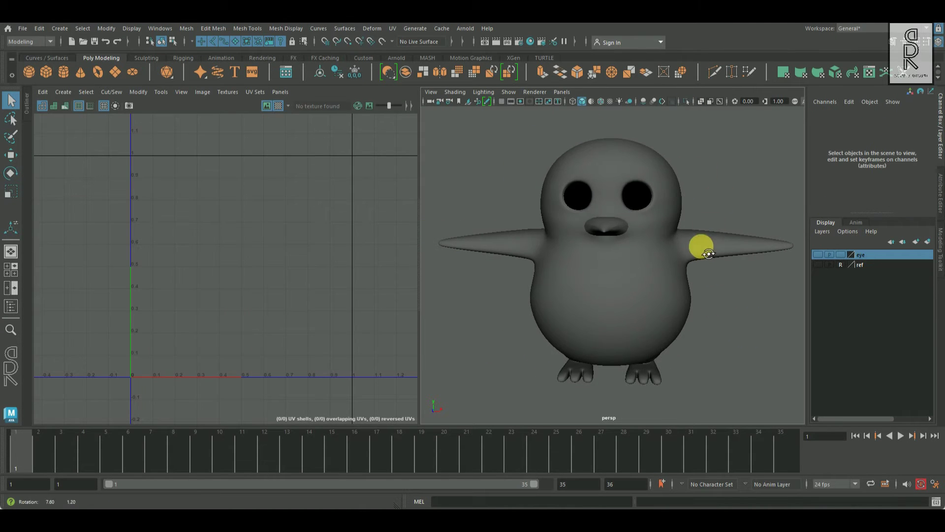
click(796, 103)
scroll(664, 296, up, 5)
alt+drag(662, 300, 693, 325)
Select the upper beak, hide the checker map and apply a planar UV projection to it.
click(623, 276)
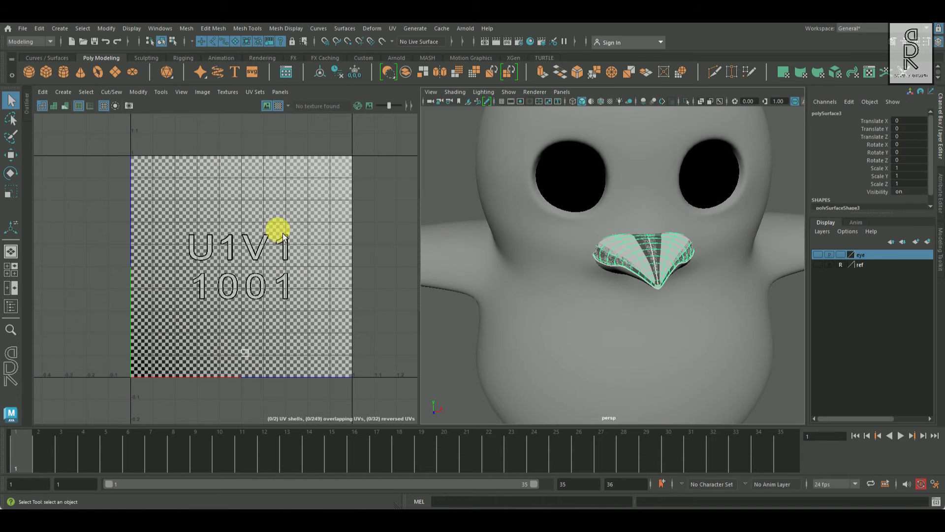
click(278, 106)
alt+drag(689, 266, 633, 301)
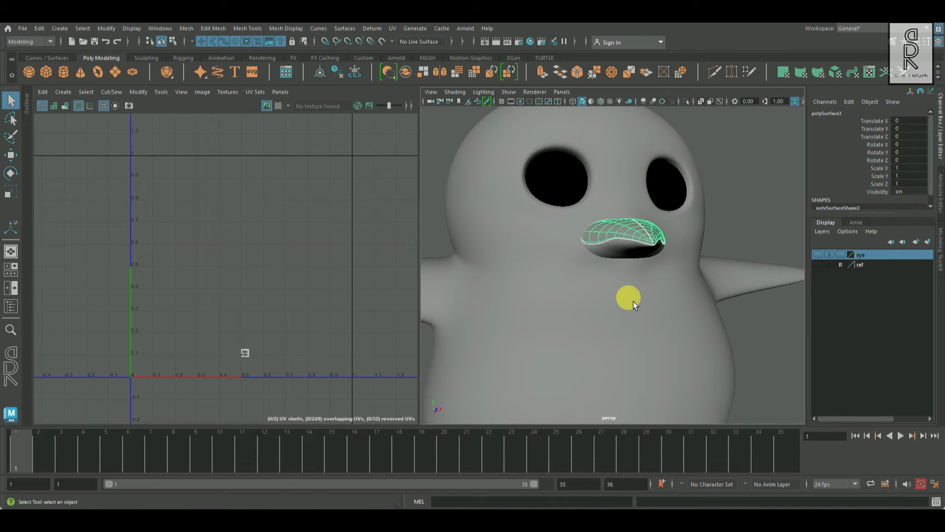
click(392, 28)
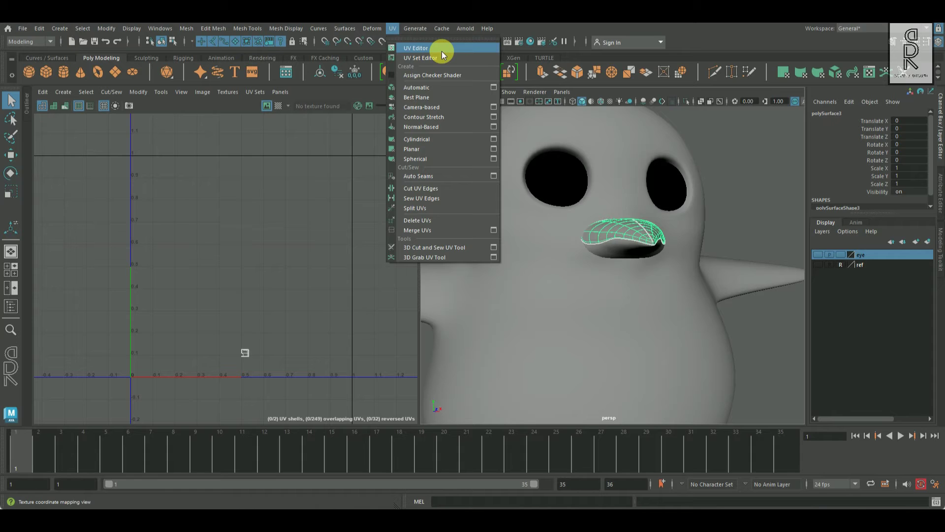
click(493, 149)
click(767, 276)
right_drag(325, 212, 386, 194)
click(832, 104)
key(f)
Isolate the upper beak in the viewport and frame it.
right_drag(640, 213, 690, 210)
click(633, 232)
click(687, 101)
key(f)
Cut the upper beak's UVs along the edge loop running through the middle of its thin rim.
alt+drag(649, 289, 631, 245)
scroll(640, 256, up, 8)
right_drag(709, 334, 709, 295)
double_click(721, 344)
alt+drag(722, 346, 678, 320)
scroll(682, 330, up, 3)
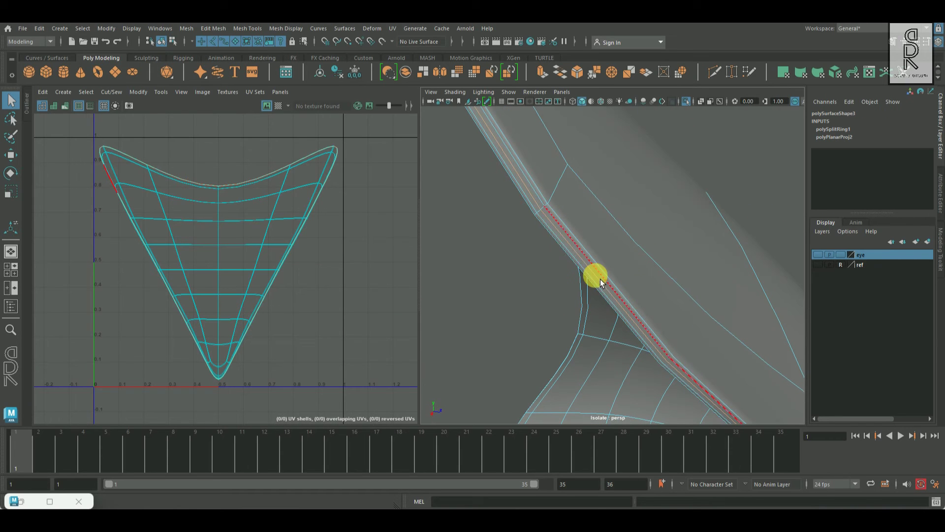
shift+right_drag(339, 192, 268, 229)
Unfold the two UV shells of the upper beak one after the other.
right_drag(269, 220, 237, 209)
click(270, 218)
shift+right_drag(369, 219, 261, 218)
click(313, 186)
shift+right_drag(364, 192, 257, 191)
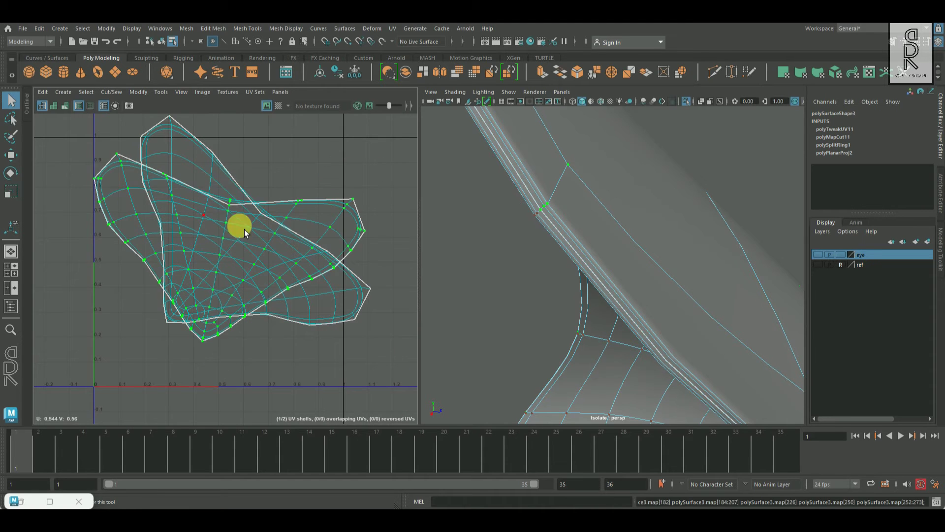
Rotate the two unfolded UV shells of the upper beak until each one sits level with its tip pointing down.
scroll(367, 337, down, 1)
key(f)
key(e)
drag(392, 241, 382, 213)
click(366, 311)
drag(407, 286, 408, 205)
click(349, 239)
drag(380, 249, 383, 253)
Lay out both upper beak shells inside the 0–1 UV space.
drag(142, 194, 436, 402)
shift+right_drag(395, 228, 194, 303)
click(392, 394)
scroll(391, 394, down, 1)
drag(185, 202, 392, 401)
key(f)
Return to object mode, show the checker map on the upper beak and end its isolation in the viewport.
alt+drag(720, 302, 611, 340)
right_drag(610, 228, 706, 193)
click(278, 106)
alt+right_drag(618, 363, 667, 351)
alt+drag(666, 352, 612, 242)
click(688, 101)
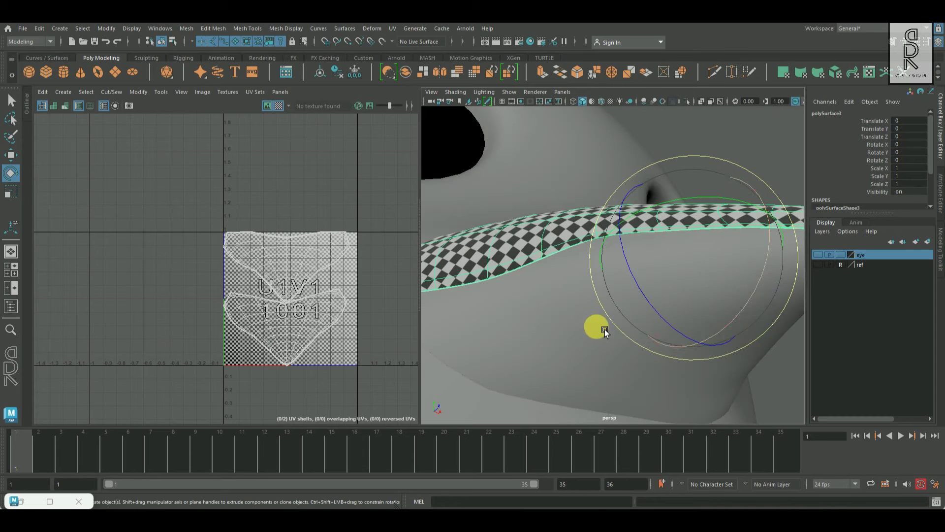
Select the lower beak, hide the checker map and apply a planar UV projection from the Y axis.
click(687, 256)
click(279, 105)
click(392, 28)
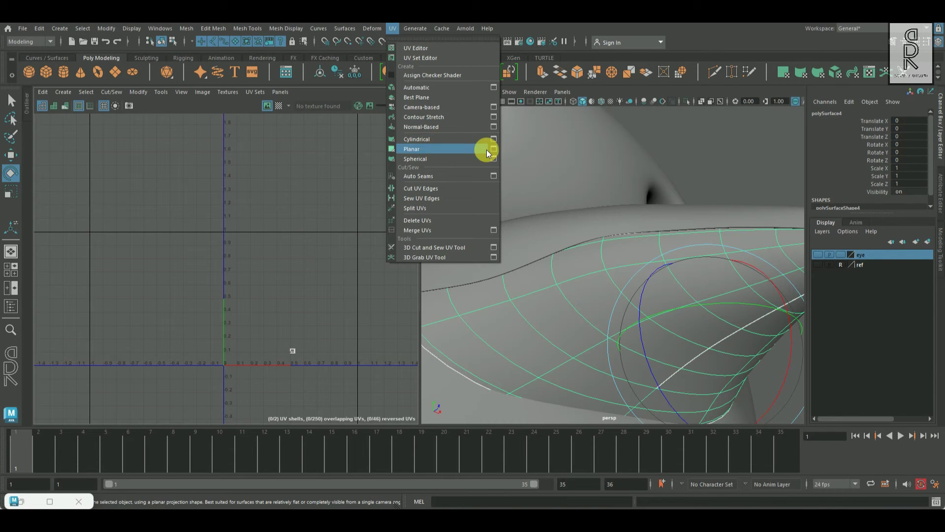
click(491, 150)
click(770, 277)
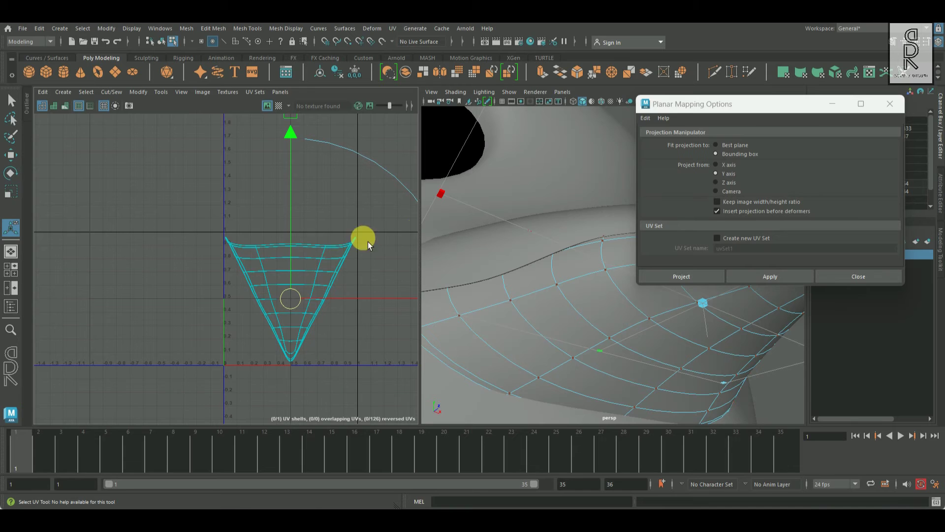
click(893, 105)
Isolate the lower beak and cut its UVs along the edge loop in the middle of its thin rim.
right_drag(653, 246, 699, 213)
click(687, 102)
alt+drag(722, 211, 728, 238)
right_drag(640, 233, 640, 205)
scroll(690, 247, up, 2)
scroll(354, 222, up, 2)
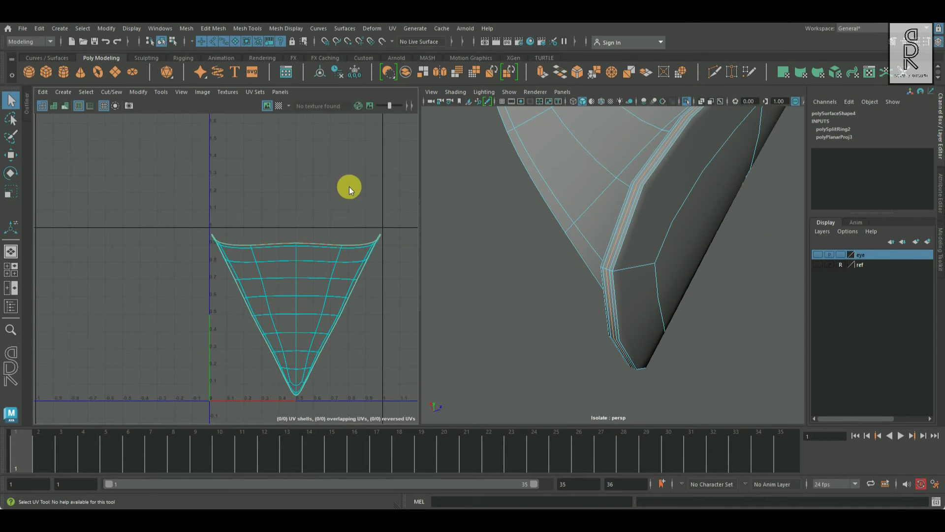
double_click(349, 245)
shift+right_drag(291, 212, 290, 175)
Unfold the two UV shells of the lower beak.
right_drag(291, 286, 328, 286)
double_click(335, 276)
shift+right_drag(382, 193, 229, 187)
click(344, 246)
alt+middle_drag(360, 297, 329, 267)
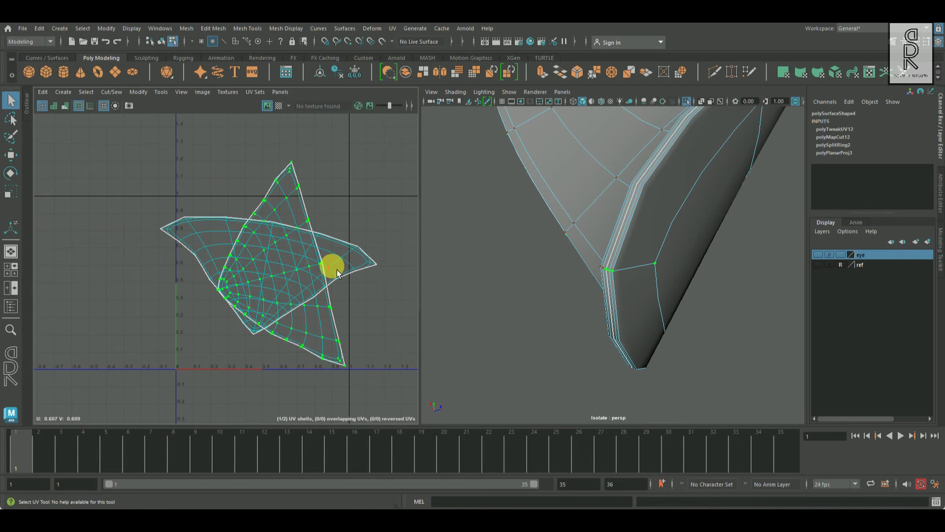
Rotate the selected lower beak shell towards level and lay out both lower beak shells.
key(e)
drag(384, 210, 354, 172)
click(371, 273)
scroll(371, 274, down, 3)
drag(185, 180, 442, 395)
shift+right_drag(378, 189, 296, 229)
click(395, 386)
Fine-tune the rotation of each lower beak shell so it sits straight, and arrange both within the 0–1 UV space.
scroll(362, 340, up, 3)
click(340, 321)
drag(402, 252, 404, 256)
click(137, 202)
click(335, 207)
drag(405, 161, 405, 163)
click(382, 151)
scroll(212, 322, down, 2)
drag(161, 178, 394, 386)
click(410, 336)
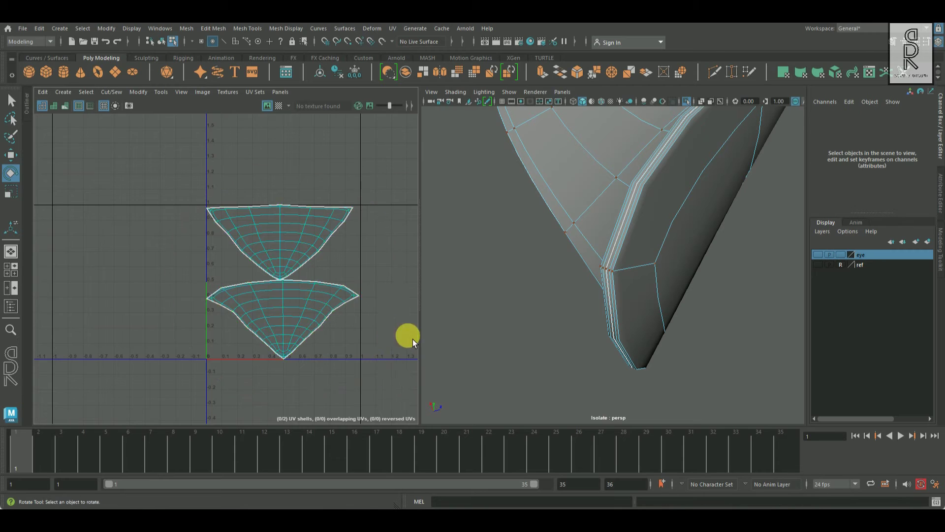
Return the lower beak to object mode and bring the whole penguin back into the viewport.
scroll(410, 337, down, 3)
right_click(284, 270)
right_drag(630, 203, 669, 177)
scroll(754, 304, down, 4)
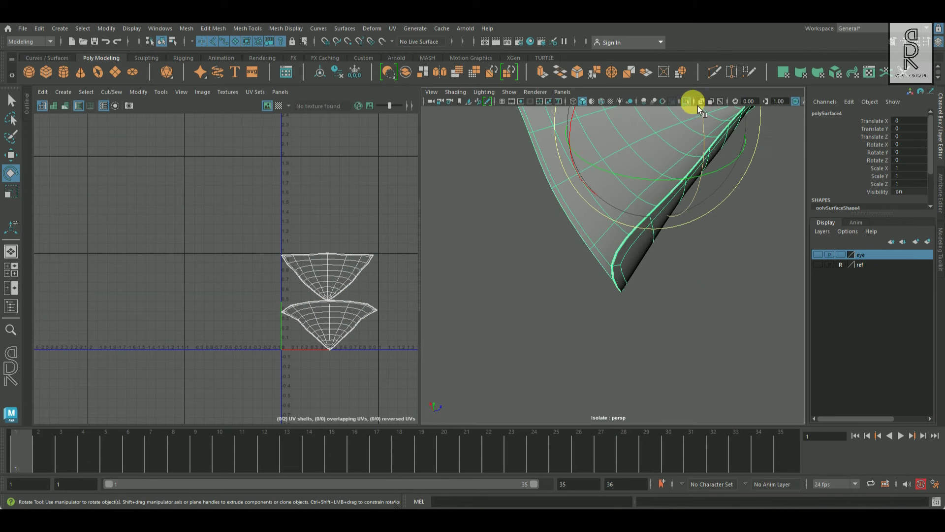
click(687, 102)
alt+drag(739, 346, 660, 339)
scroll(660, 340, down, 4)
Select both beak parts together and lay out their four UV shells in a shared 0–1 space at matching scale.
shift+click(640, 265)
key(w)
right_drag(267, 303, 308, 325)
drag(266, 218, 393, 363)
shift+right_drag(373, 232, 339, 245)
click(334, 380)
alt+middle_drag(320, 351, 241, 337)
scroll(252, 342, up, 3)
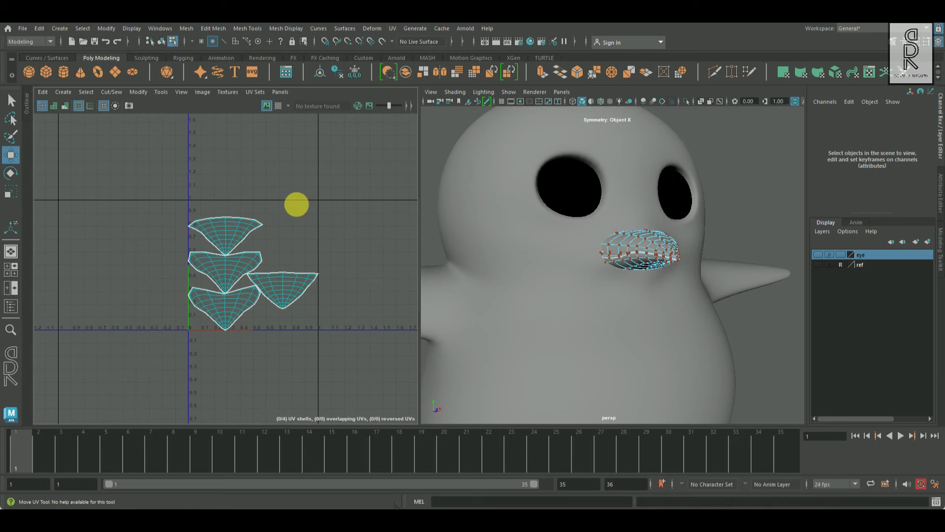
Move all four beak shells one tile in negative U, just outside the 0–1 UV space.
right_drag(676, 258, 705, 239)
click(659, 247)
shift+click(640, 265)
shift+click(563, 301)
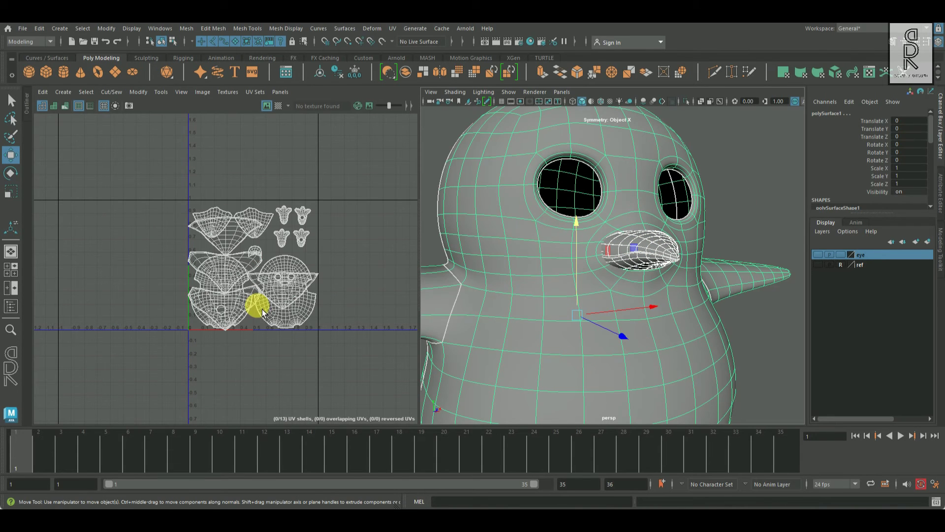
shift+click(587, 333)
right_drag(251, 290, 279, 291)
drag(158, 207, 351, 355)
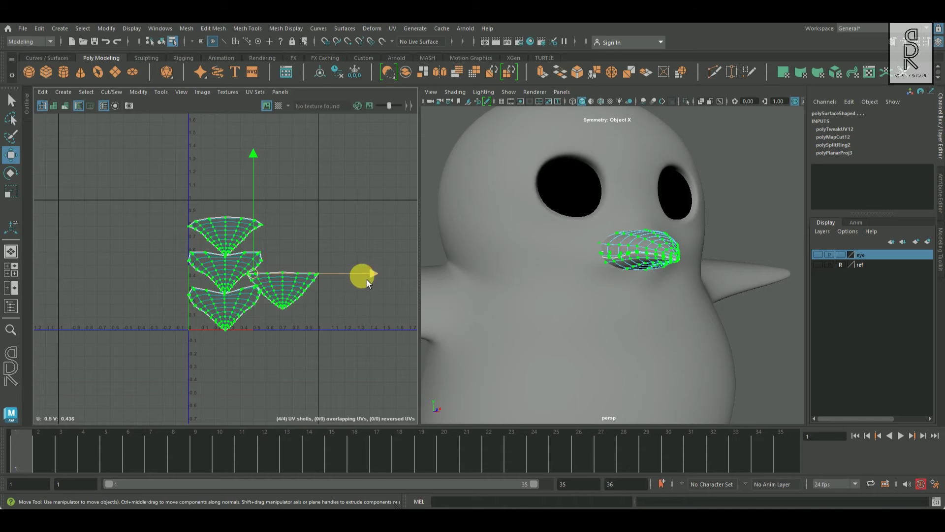
drag(375, 276, 246, 276)
Select both beak parts with the penguin's body and switch to UV components to show all their shells together.
right_drag(623, 290, 642, 274)
click(641, 247)
shift+click(633, 263)
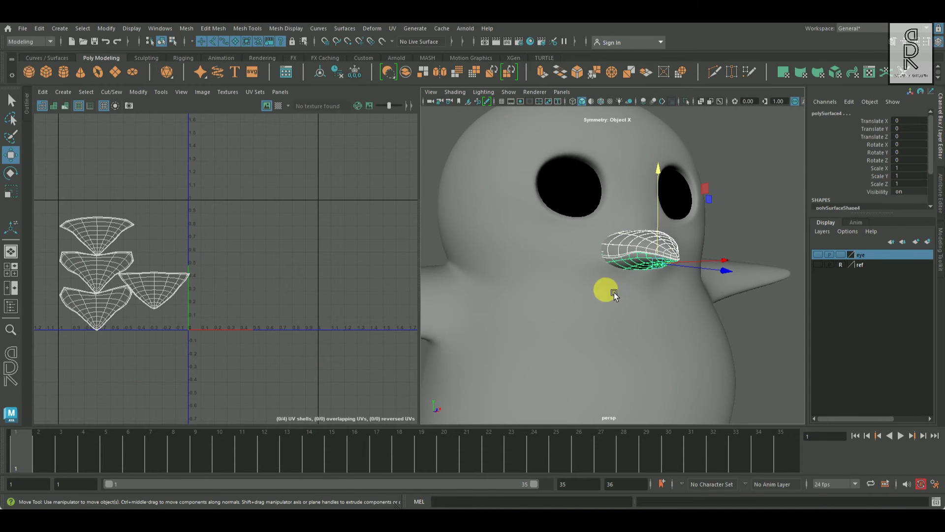
shift+click(586, 287)
right_drag(279, 278, 310, 278)
right_drag(140, 282, 158, 345)
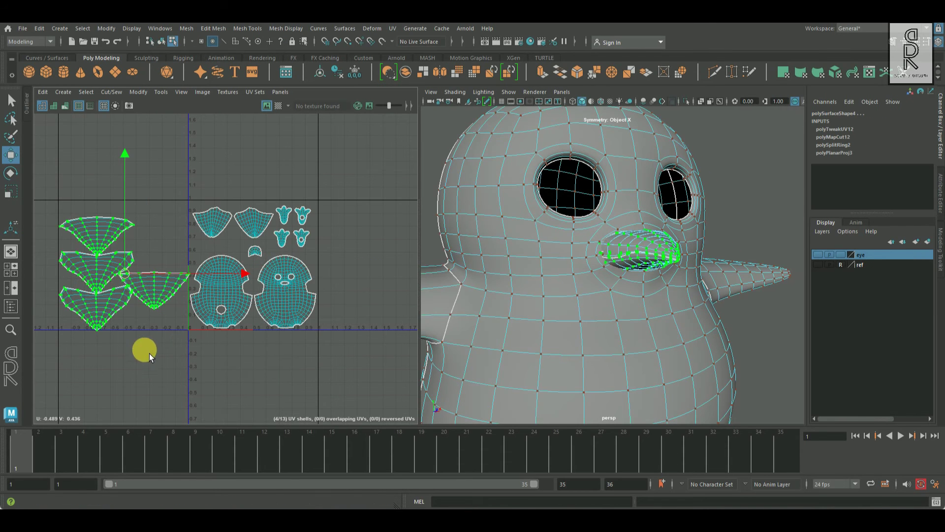
Select the four beak shells beside the 0–1 space and scale them down uniformly.
scroll(95, 242, up, 3)
alt+middle_drag(96, 242, 146, 193)
right_drag(146, 193, 104, 180)
click(129, 184)
shift+click(135, 247)
shift+click(134, 309)
shift+click(251, 291)
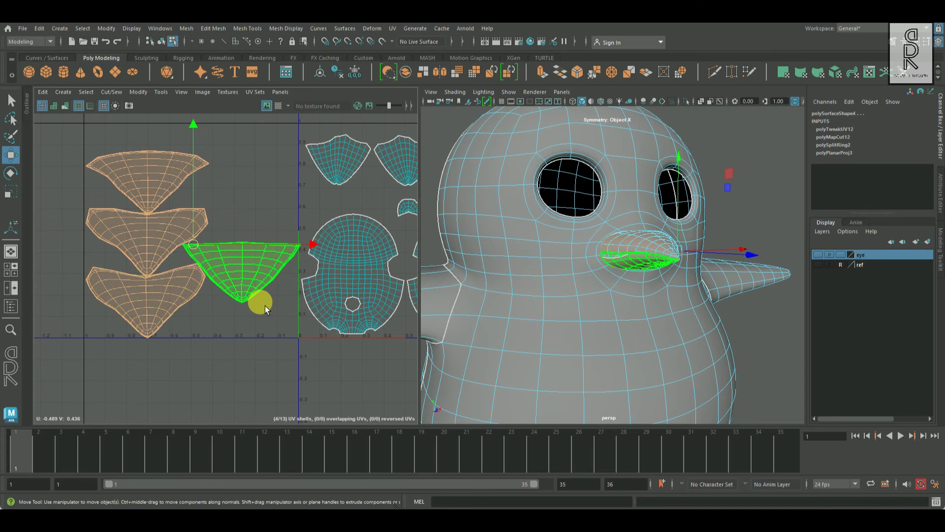
key(r)
drag(193, 244, 89, 271)
Place the small beak shells side by side in the gap between the wing and body shells, next to the tail shell.
alt+middle_drag(231, 304, 149, 349)
key(w)
drag(302, 244, 301, 240)
alt+middle_drag(259, 249, 190, 291)
alt+right_drag(190, 290, 283, 333)
click(290, 299)
drag(292, 299, 309, 290)
alt+right_drag(251, 284, 364, 356)
alt+middle_drag(364, 355, 333, 366)
click(221, 261)
drag(222, 262, 280, 255)
click(225, 296)
drag(224, 296, 215, 281)
Compare the beak's checker squares with those on the body and review the packed UV layout of the whole penguin.
alt+right_drag(268, 295, 228, 276)
click(278, 106)
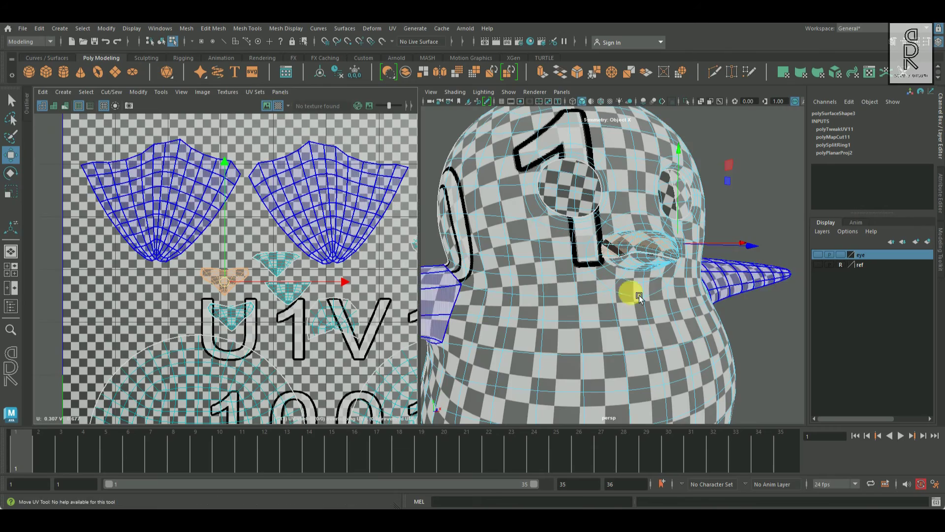
alt+drag(635, 269, 658, 326)
alt+right_drag(658, 326, 690, 337)
right_drag(658, 228, 715, 208)
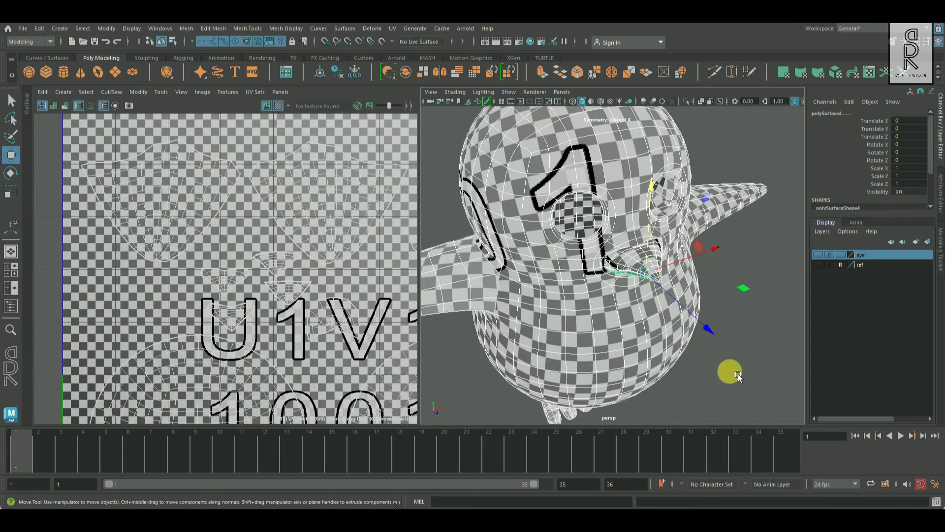
alt+drag(737, 368, 722, 378)
key(f)
scroll(682, 338, up, 5)
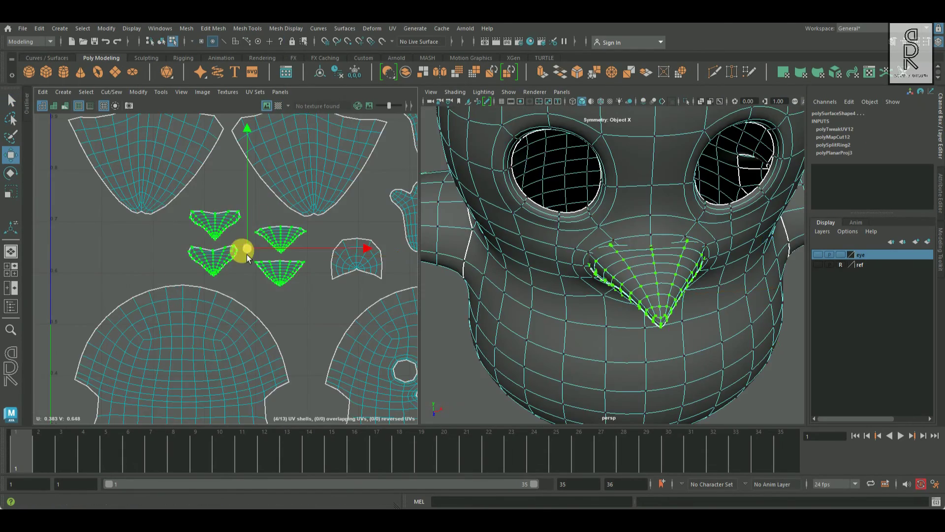
click(121, 271)
scroll(121, 270, down, 4)
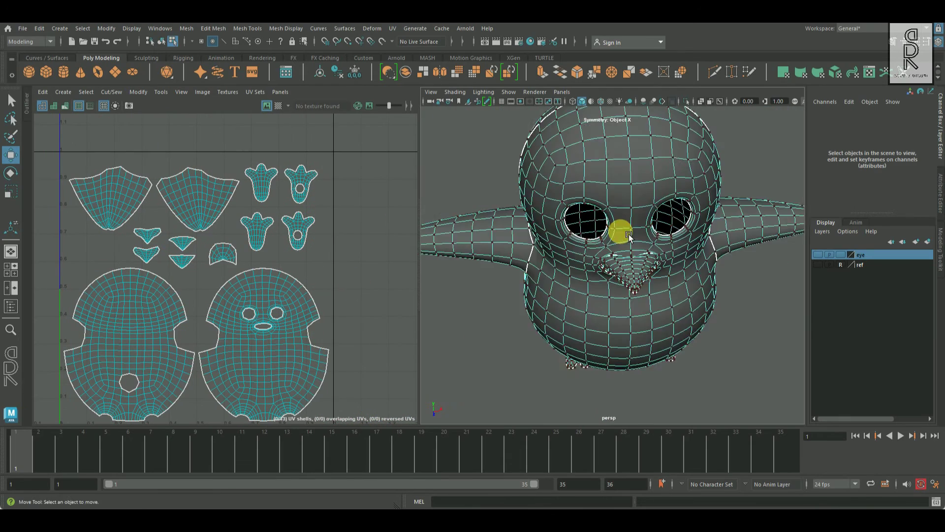
alt+middle_drag(627, 232, 634, 182)
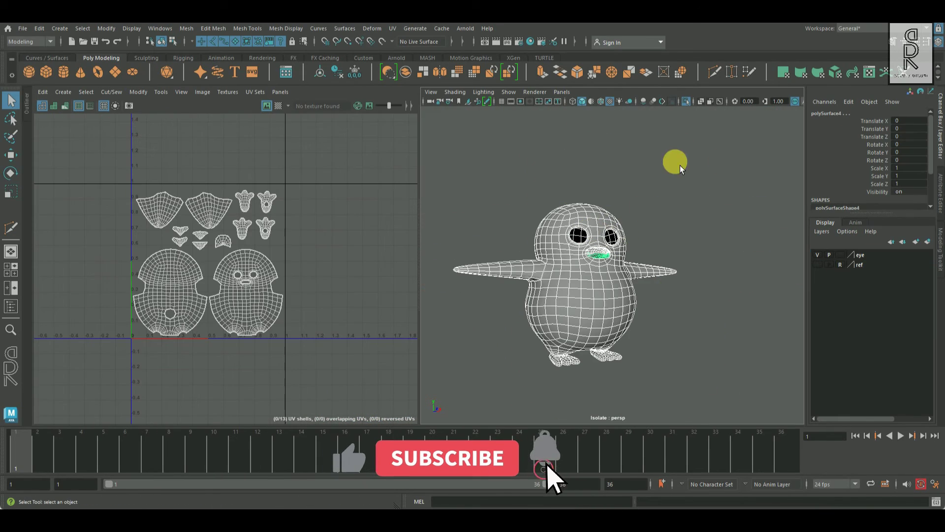
End the isolated view of the penguin, clear the selection and make sure the eye layer is displayed.
click(695, 245)
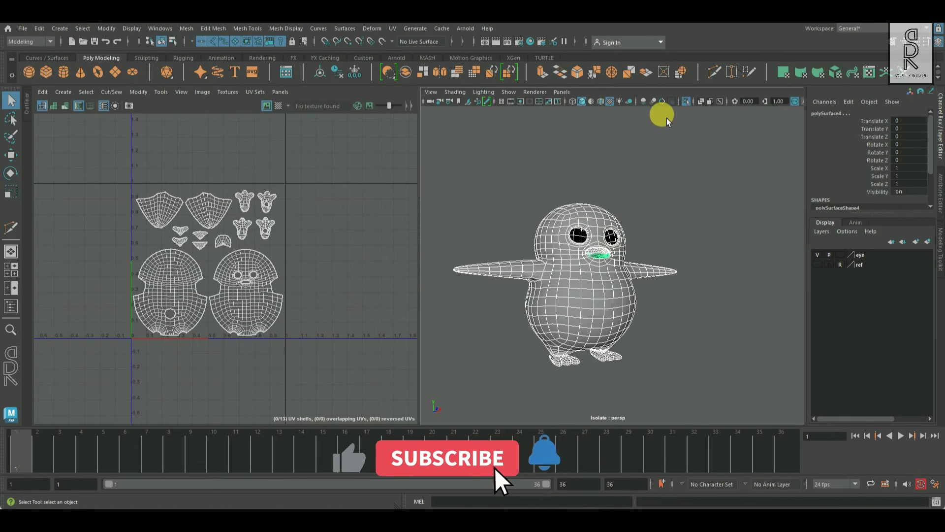
click(686, 101)
click(724, 243)
click(818, 255)
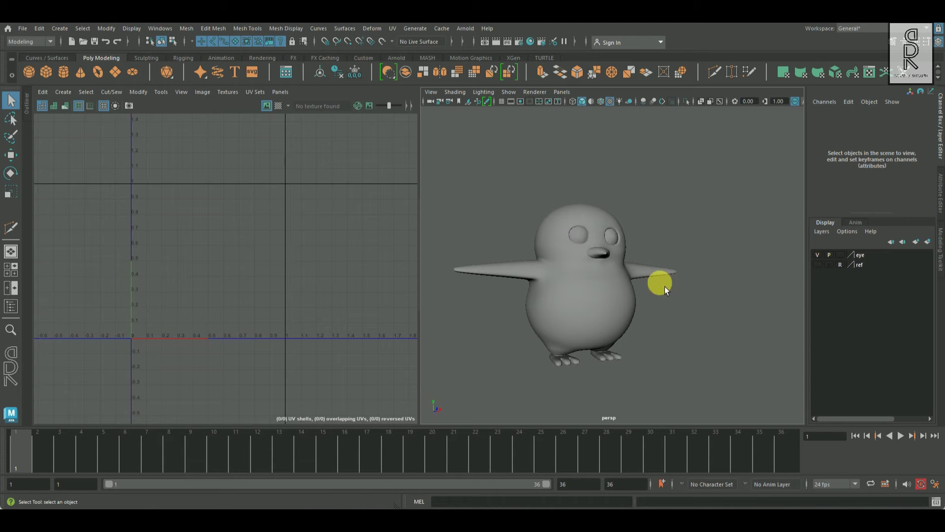
Add the penguin's body and beak meshes to a new display layer and hide that layer.
click(602, 262)
click(930, 246)
click(817, 256)
scroll(699, 305, up, 5)
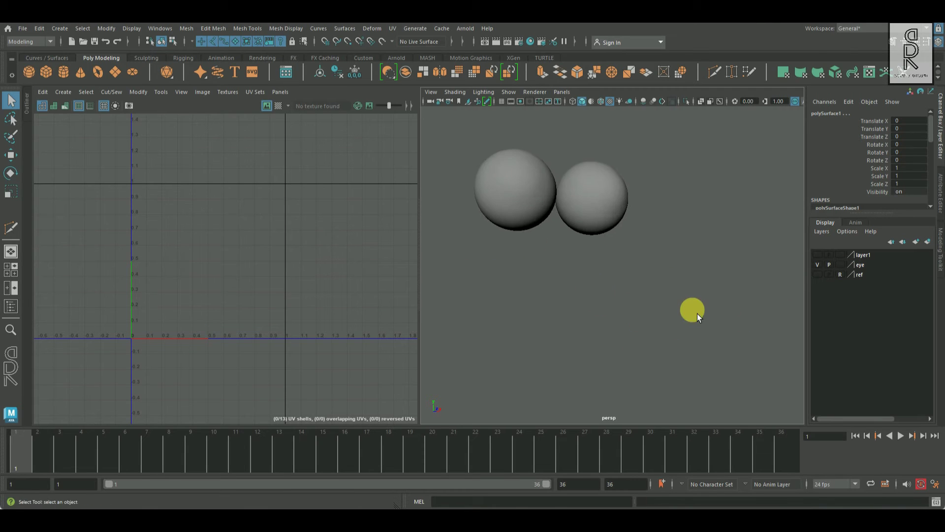
Inspect the UV shells of the two outer eye spheres.
alt+middle_drag(650, 235, 730, 331)
click(664, 253)
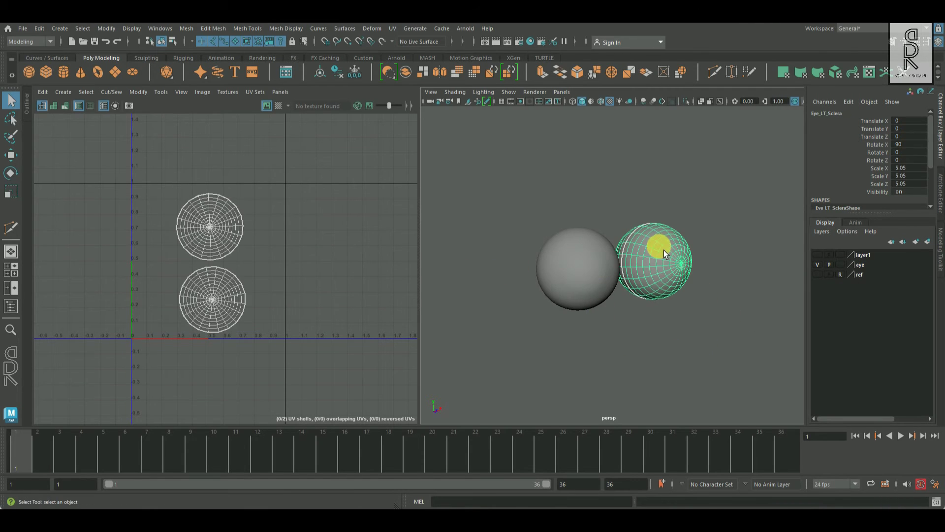
shift+click(607, 266)
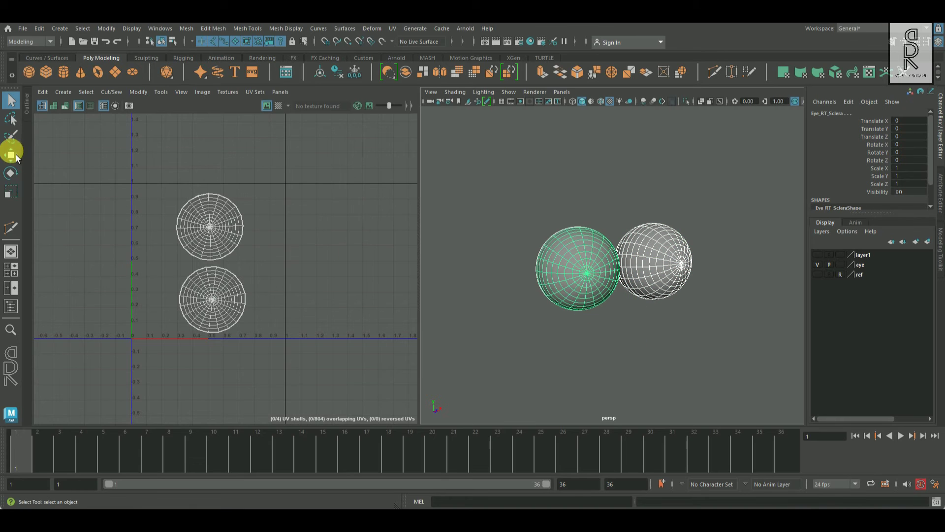
click(462, 185)
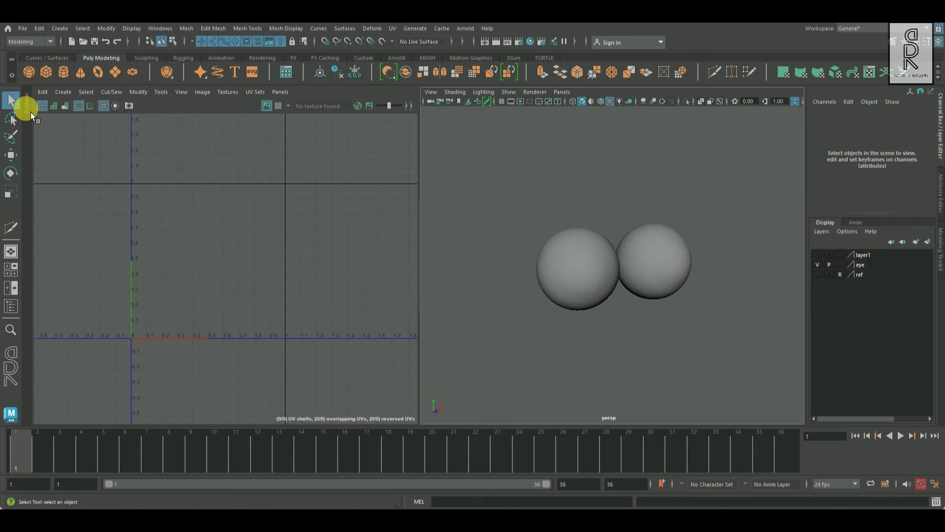
Open the Outliner, expand the Eye_LT and Eye_RT groups and select Eye_LT_Sclera and Eye_RT_Sclera to view their UVs.
click(28, 109)
click(66, 186)
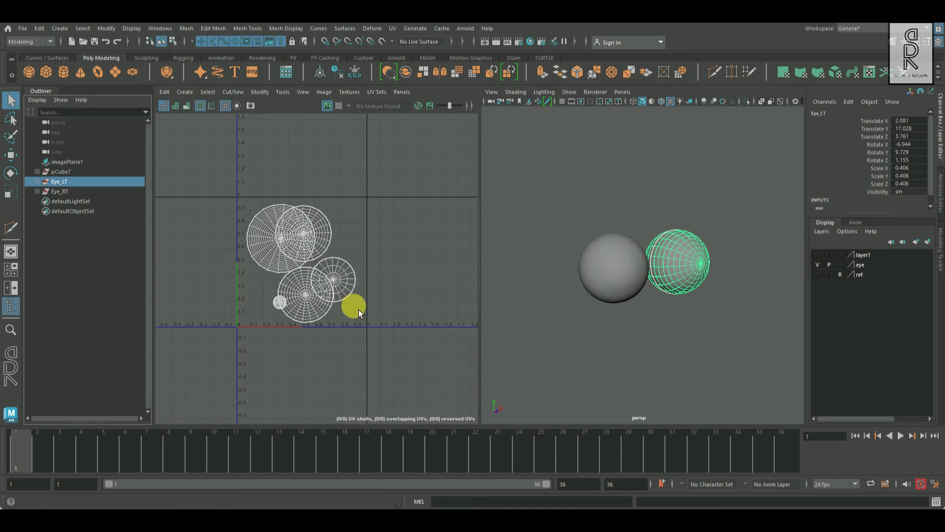
click(75, 192)
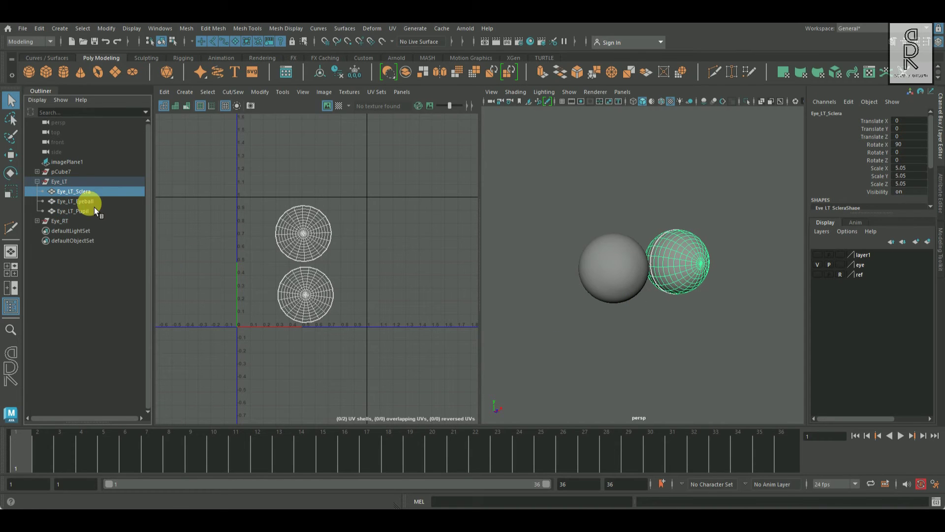
click(38, 222)
ctrl+click(84, 231)
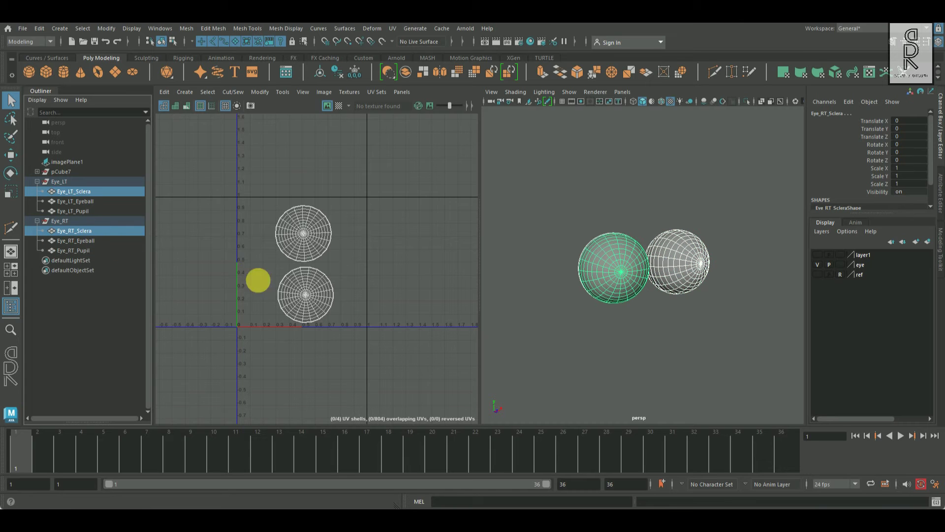
Isolate the inner eyeballs and pupils in the viewport and examine their shapes and UV shells.
click(92, 244)
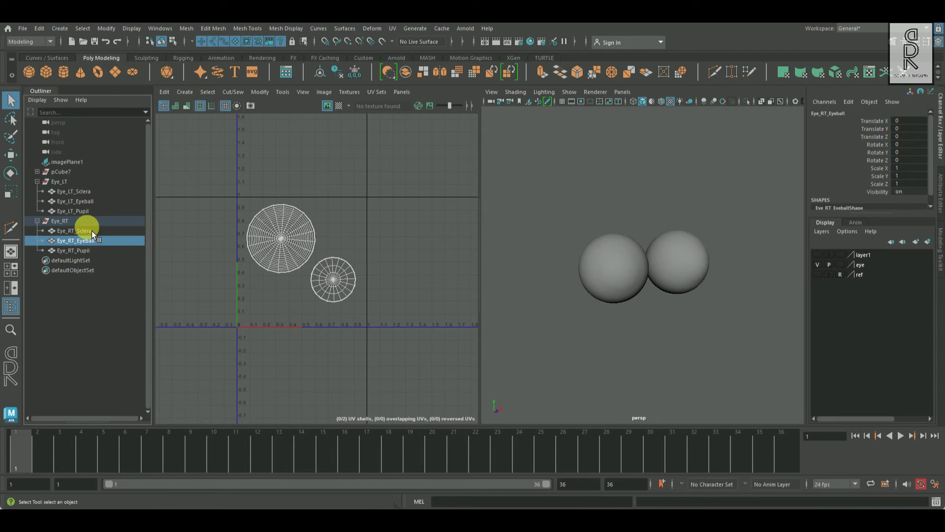
ctrl+click(93, 203)
ctrl+click(90, 213)
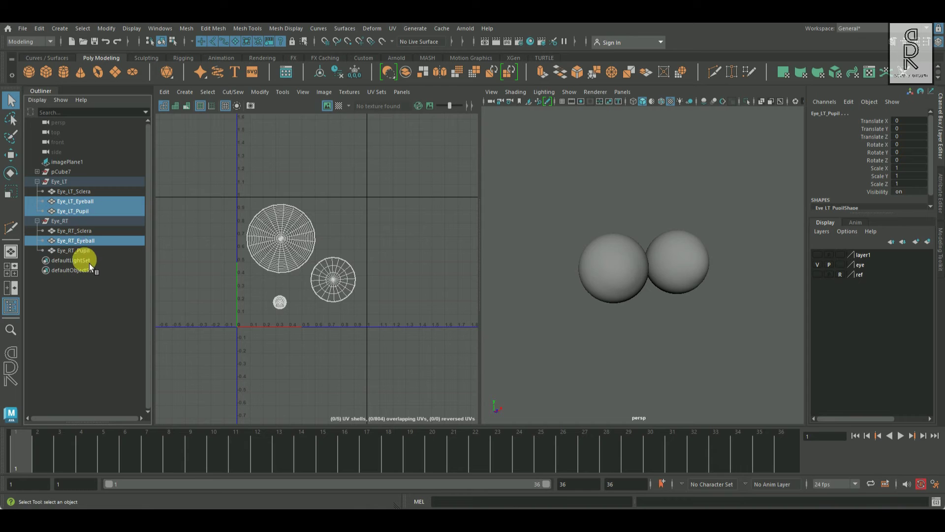
click(748, 102)
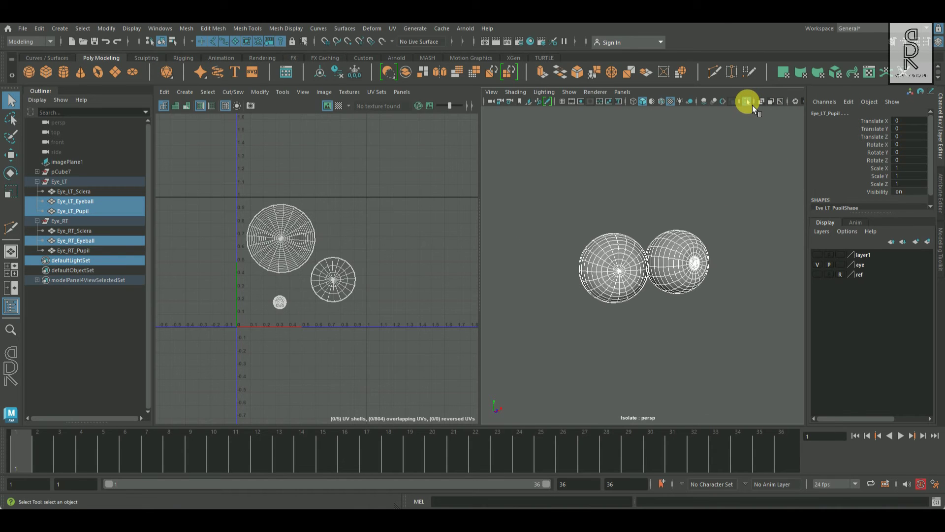
click(733, 282)
alt+right_drag(659, 291, 736, 315)
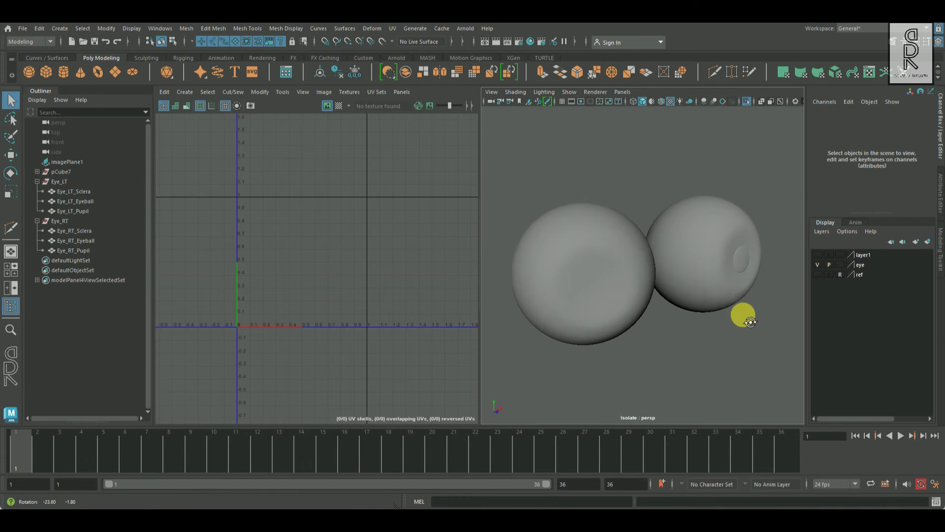
click(81, 241)
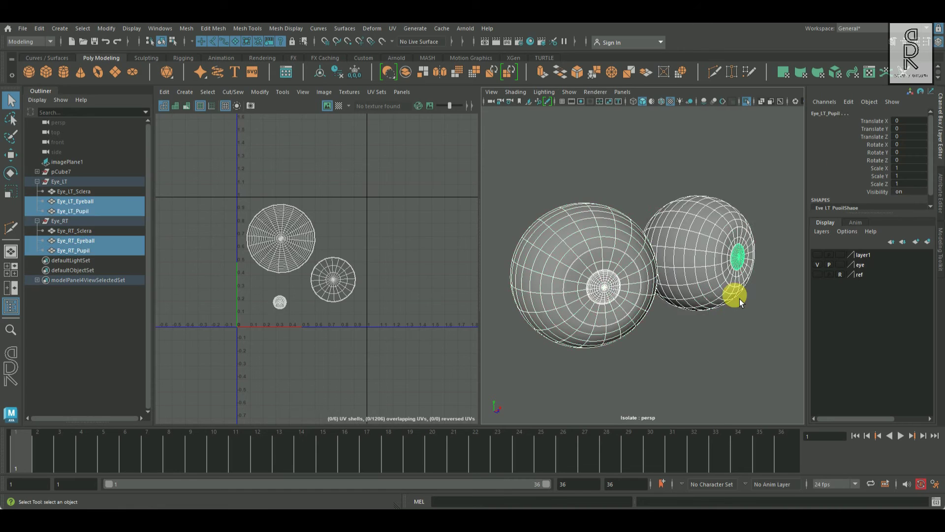
Inspect Eye_LT_Eyeball, then leave the isolated view and select both outer sclera spheres.
click(738, 294)
alt+drag(773, 304, 747, 304)
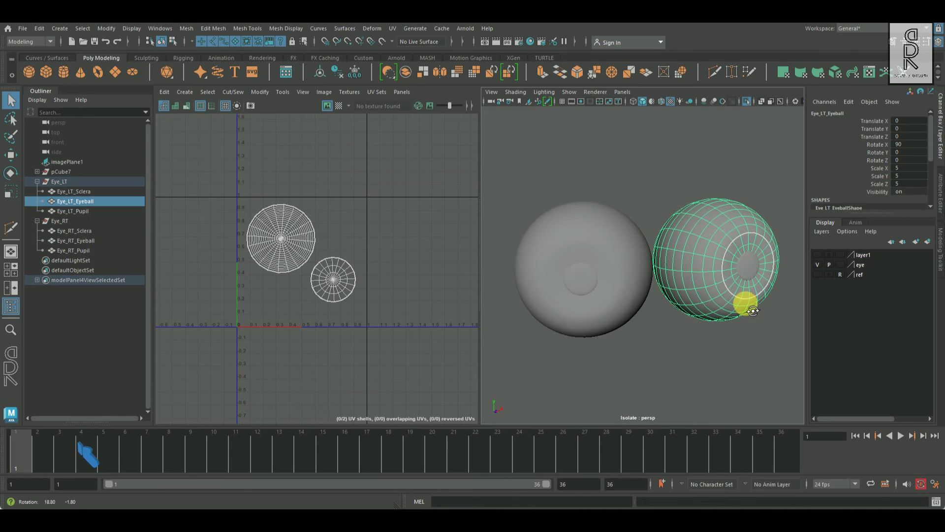
click(762, 343)
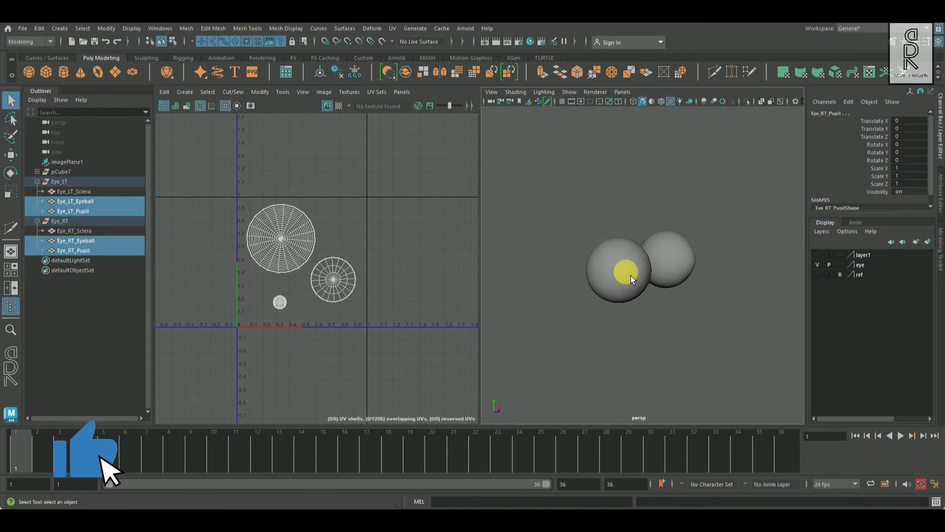
click(630, 276)
shift+click(686, 256)
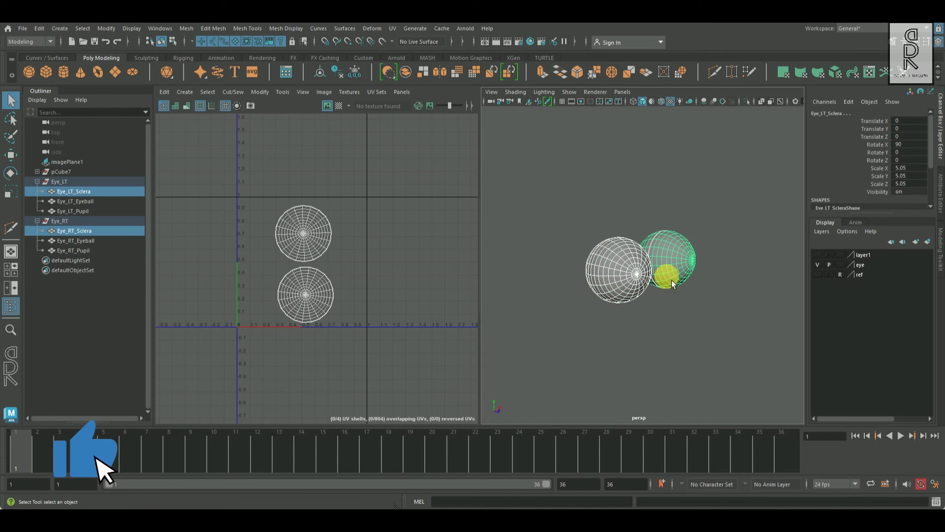
Collapse the Eye_LT and Eye_RT groups, then hide the eye layer and show layer1.
click(37, 221)
click(37, 181)
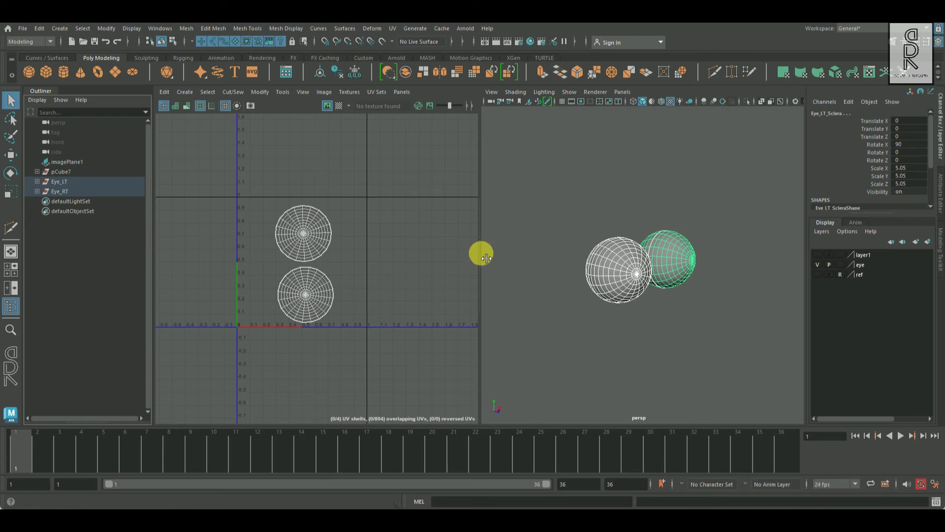
click(818, 264)
click(817, 254)
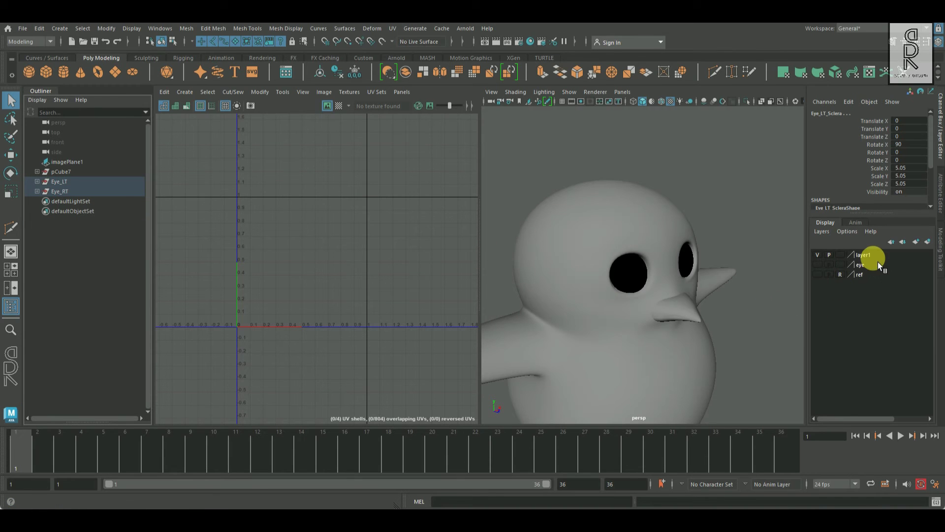
Rename the display layer layer1 as penguin and clear the selection.
double_click(874, 256)
text(penguin)
click(379, 285)
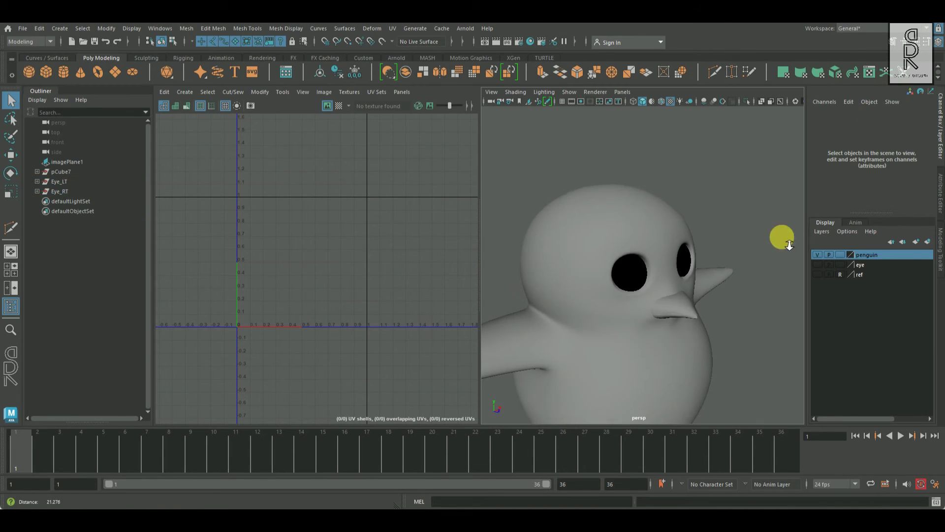
Select all the penguin body meshes and assign them a new Arnold aiStandardSurface material.
scroll(689, 242, down, 5)
drag(528, 172, 746, 443)
alt+middle_drag(724, 332, 709, 284)
right_drag(612, 199, 624, 449)
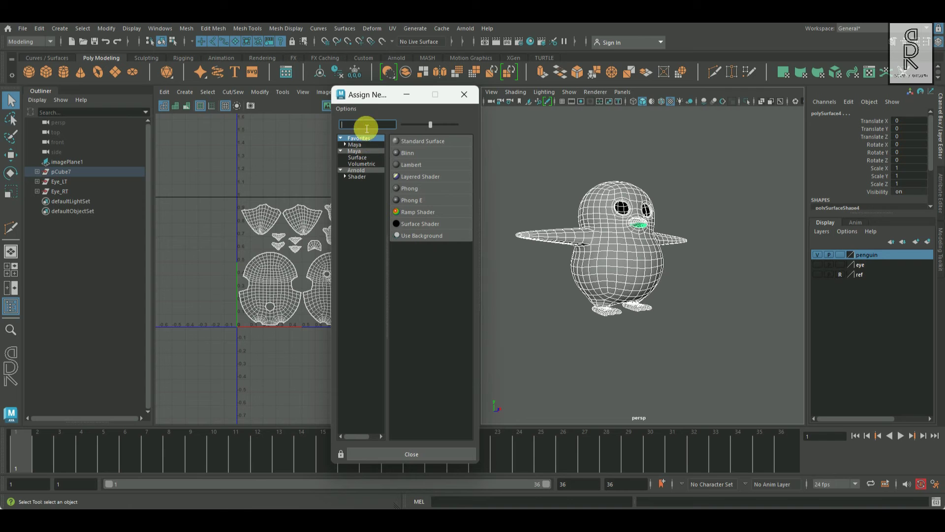
click(357, 177)
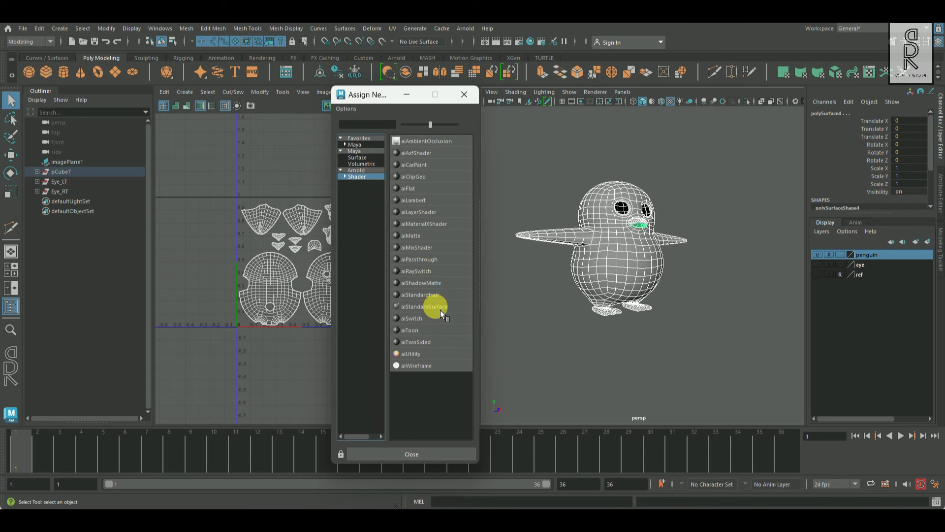
click(423, 307)
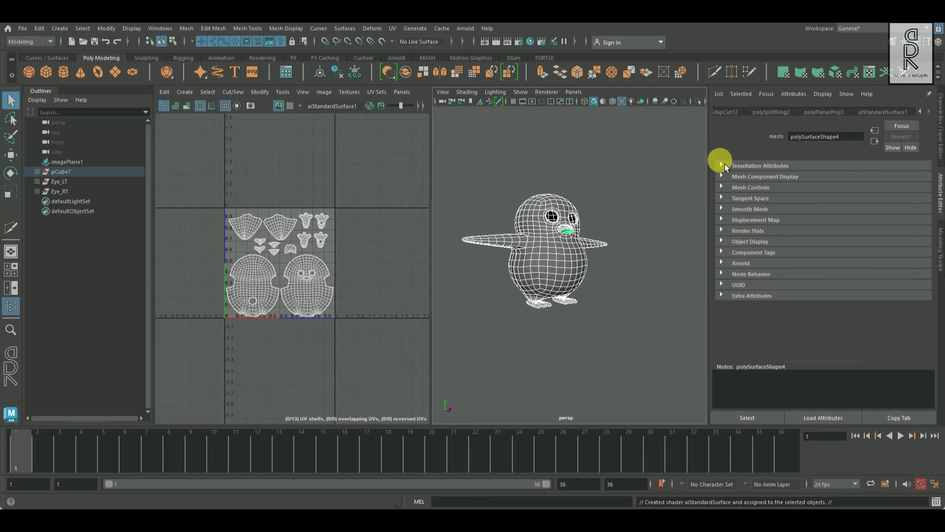
Freeze the penguin body's transformations and rename its new material as Penguin_body.
click(355, 74)
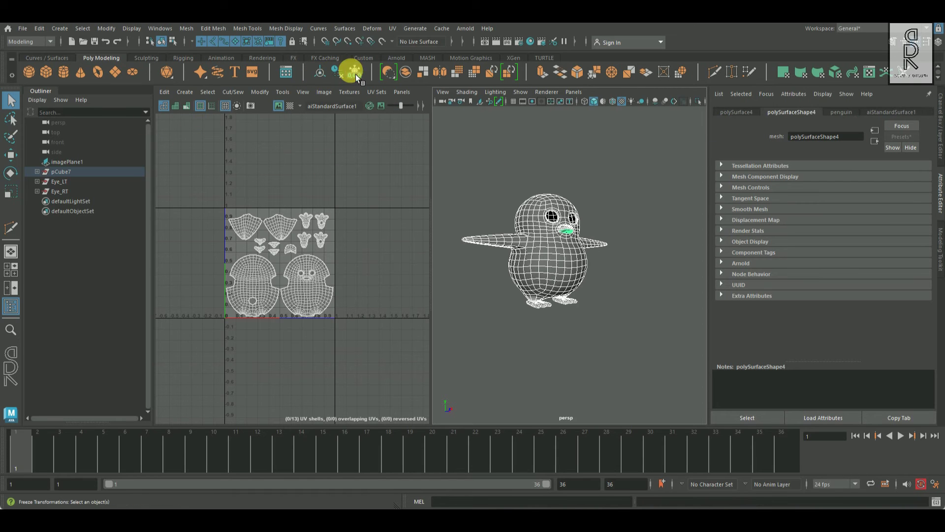
click(891, 111)
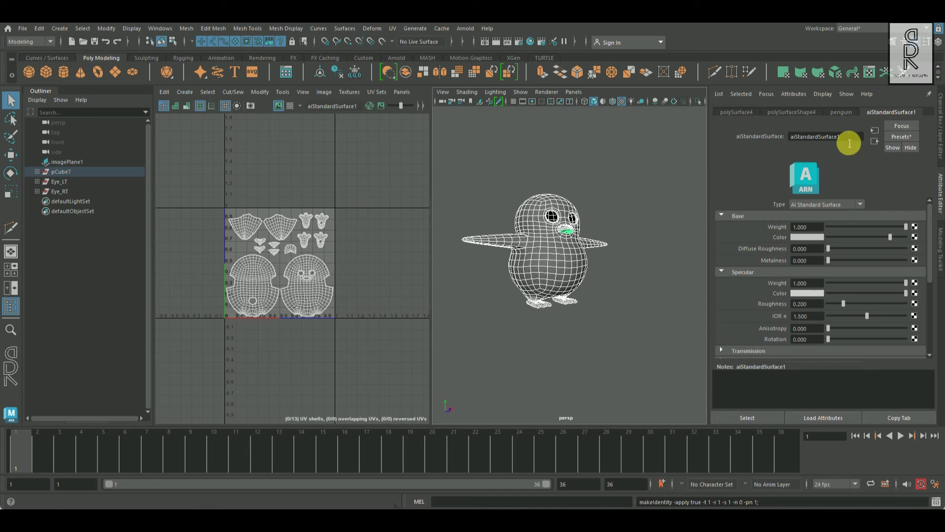
double_click(849, 139)
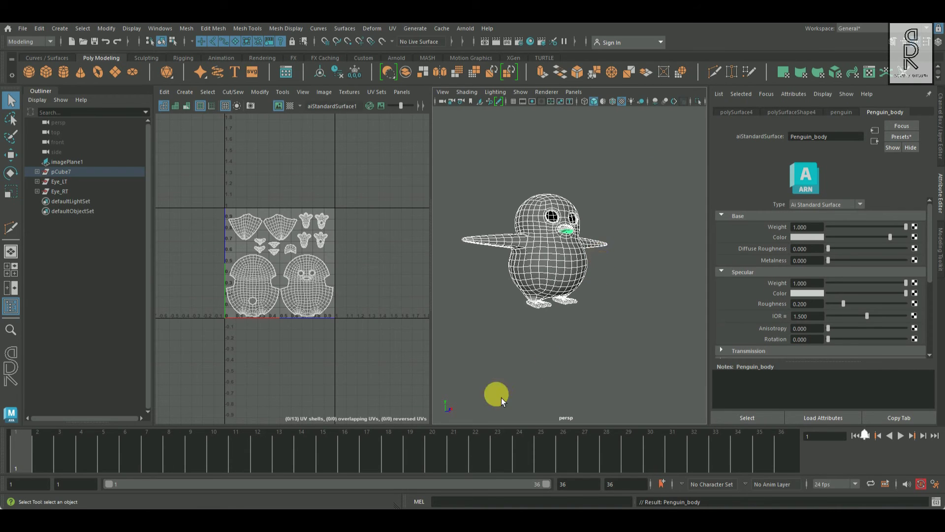
alt+drag(667, 338, 604, 298)
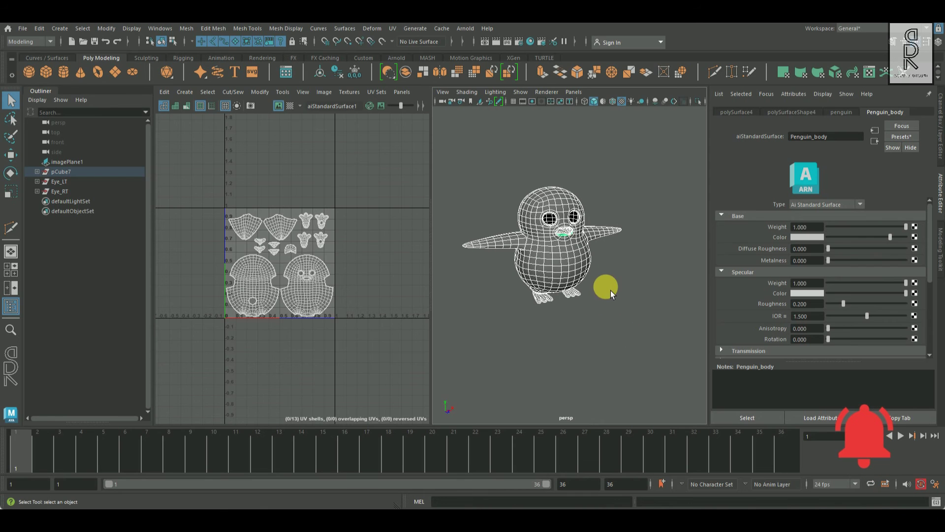
Hide the penguin layer, show the eye layer and select both outer sclera spheres.
click(939, 106)
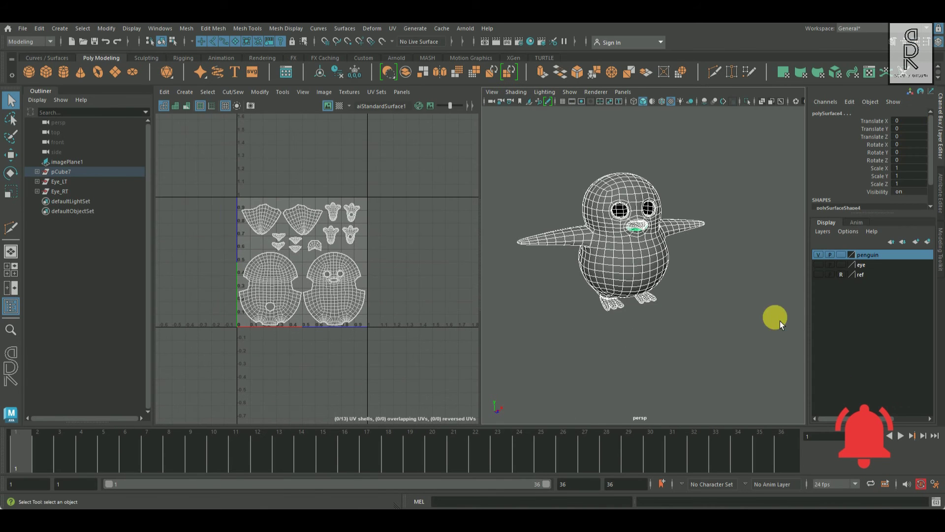
click(820, 255)
click(820, 265)
scroll(656, 274, up, 8)
alt+middle_drag(651, 192, 682, 325)
alt+drag(669, 298, 726, 298)
click(702, 220)
shift+click(665, 257)
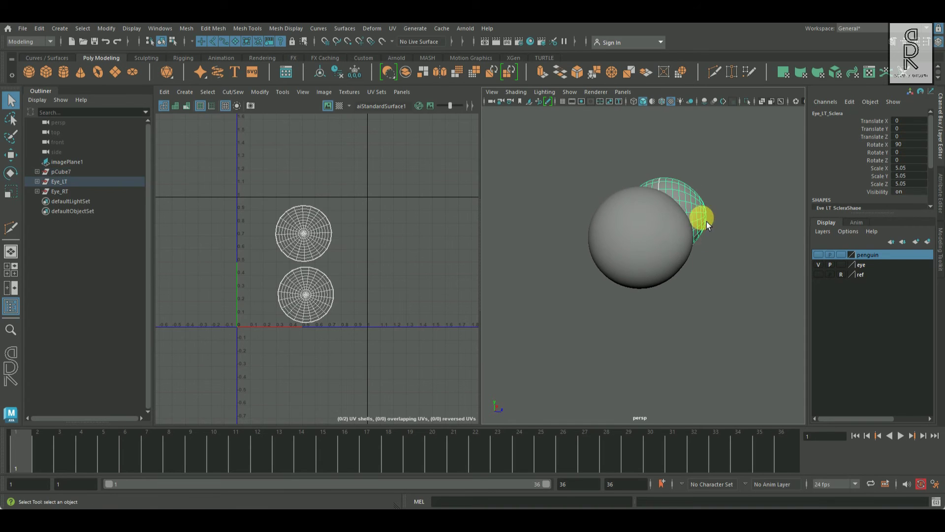
alt+drag(665, 256, 673, 286)
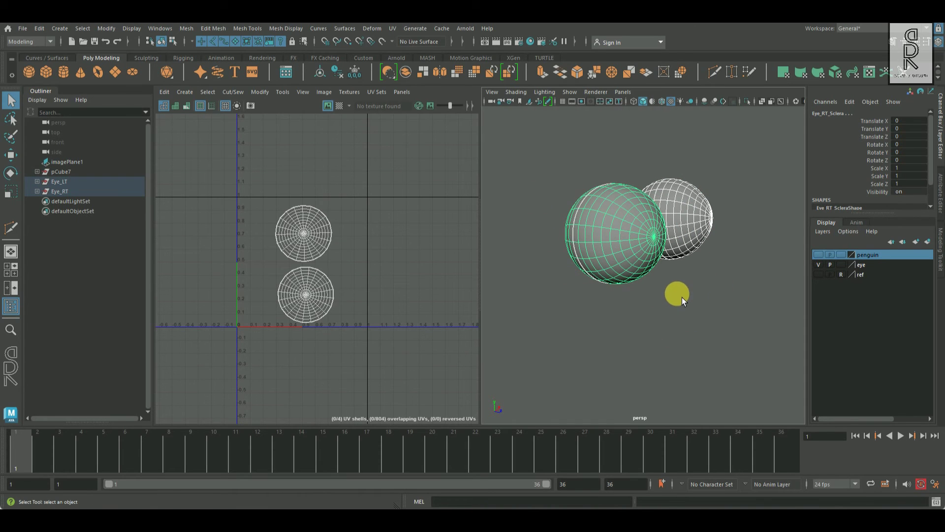
Assign a new aiStandardSurface material to both scleras and name it Penguin_Sclera.
right_drag(691, 192, 680, 446)
click(360, 178)
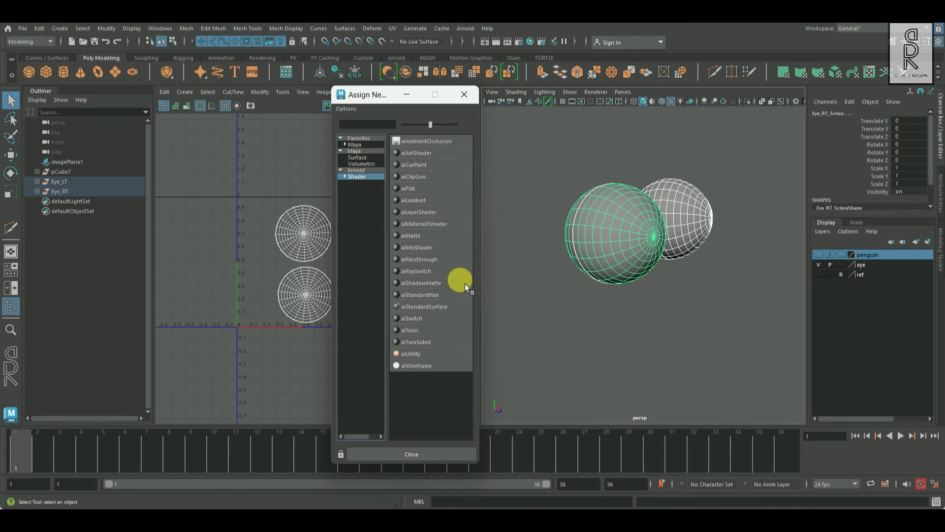
click(433, 307)
double_click(852, 141)
text(Penguin_Sclera)
key(Return)
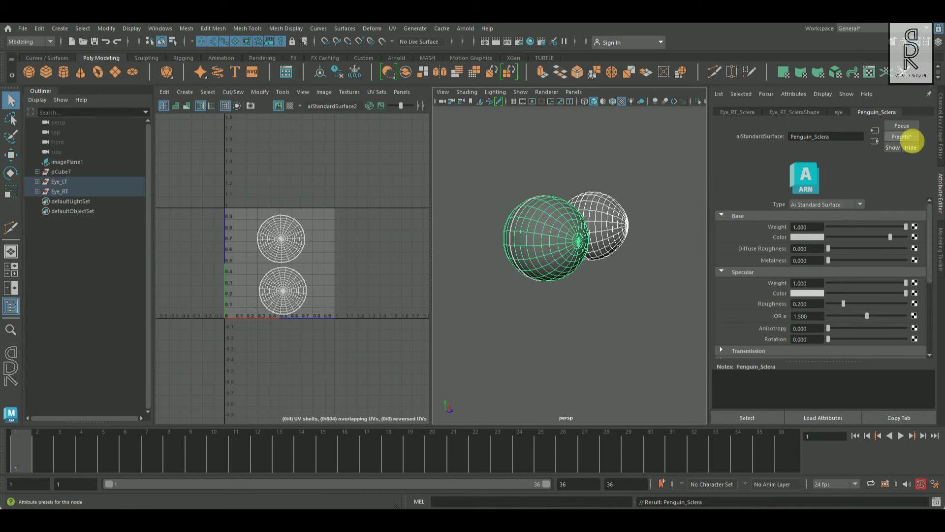
Expand the Eye_LT and Eye_RT groups, then select and isolate their eyeballs and pupils.
click(941, 126)
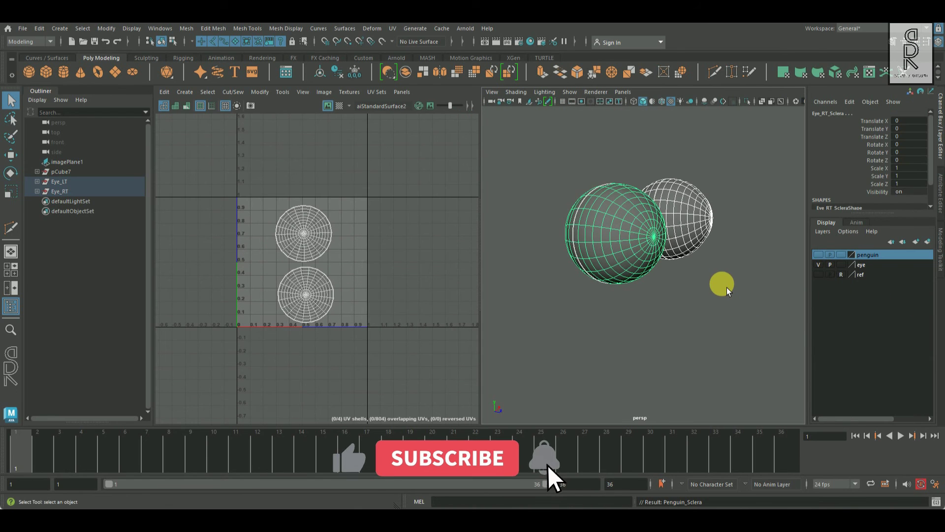
click(37, 181)
click(37, 221)
drag(77, 202, 80, 211)
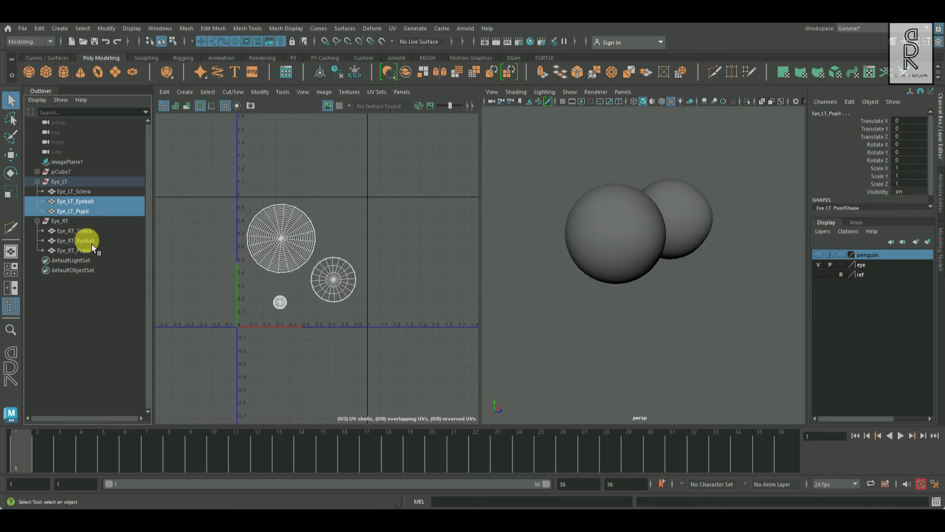
ctrl+click(94, 242)
shift+click(94, 252)
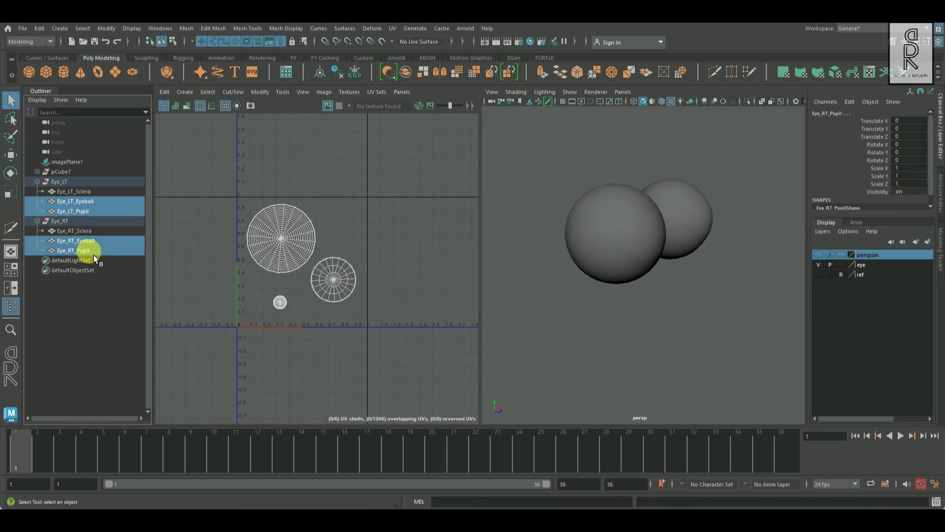
click(748, 101)
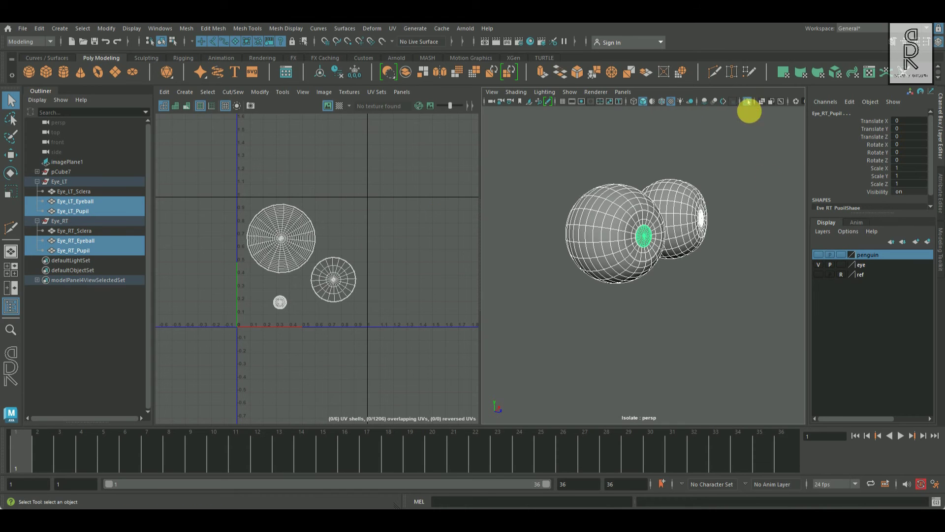
Assign a new aiStandardSurface material to the eyeballs and pupils and give it a name starting with Penguin_Eyeb.
right_click(693, 148)
click(698, 401)
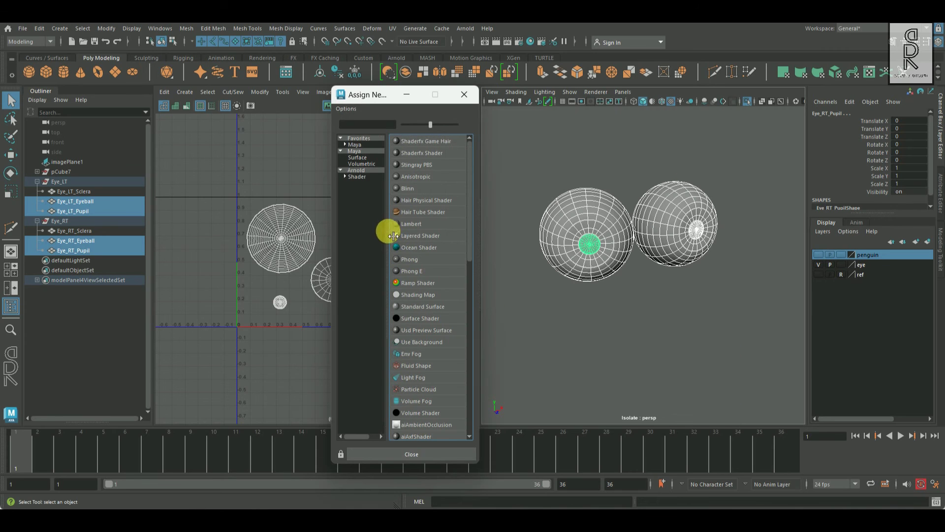
click(362, 181)
click(436, 301)
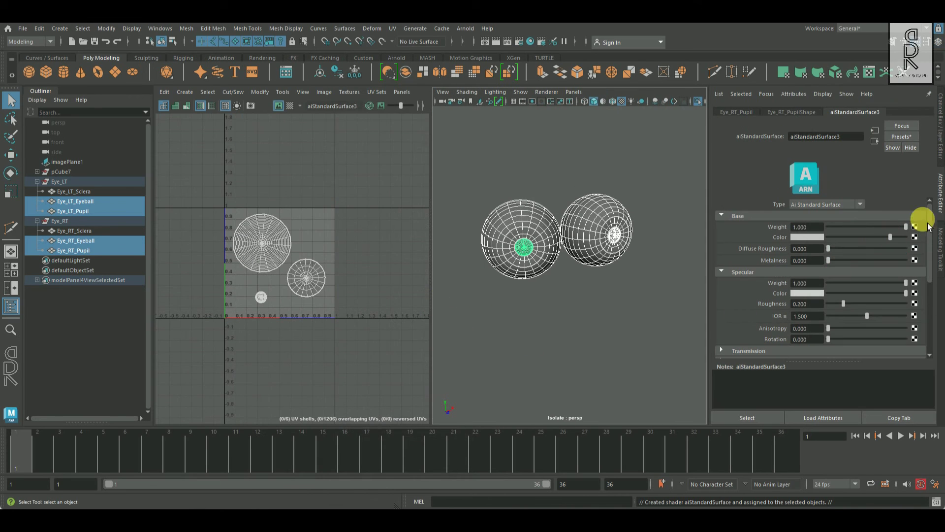
double_click(857, 137)
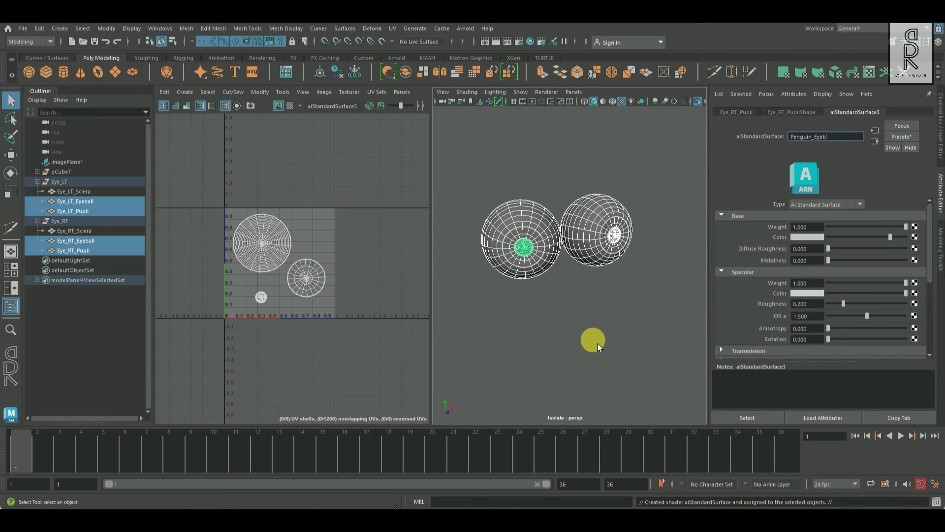
click(598, 344)
Leave the isolated view of the eyeballs and show the penguin layer together with the eye layer.
click(581, 252)
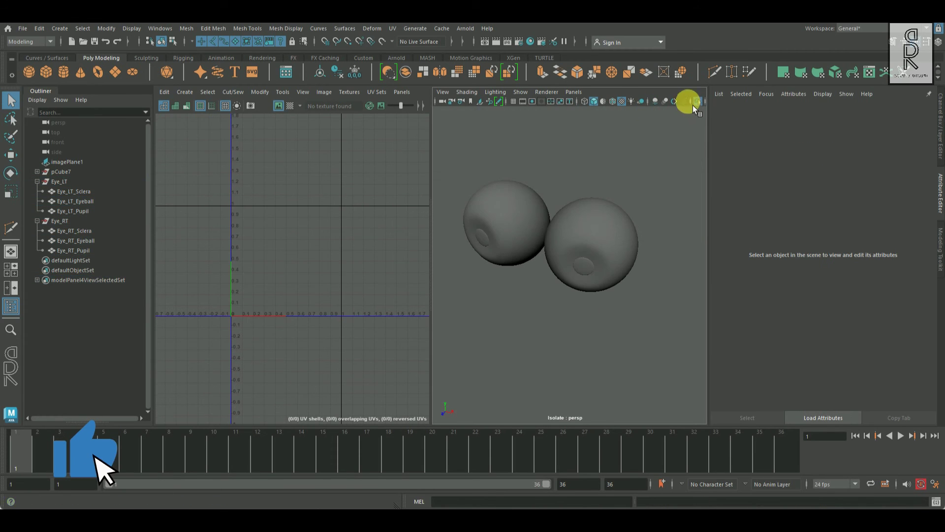
click(695, 102)
alt+right_drag(664, 308, 585, 310)
alt+drag(586, 310, 632, 312)
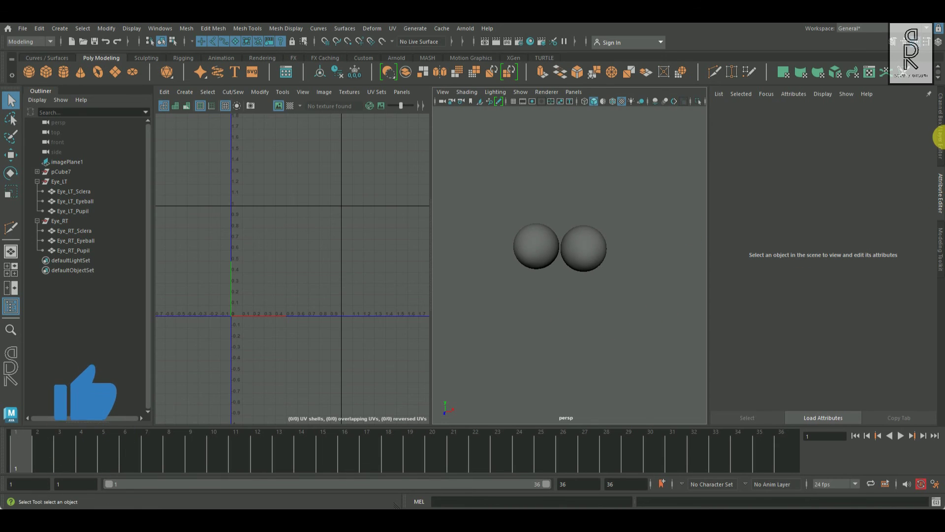
click(941, 138)
click(819, 255)
scroll(734, 312, down, 5)
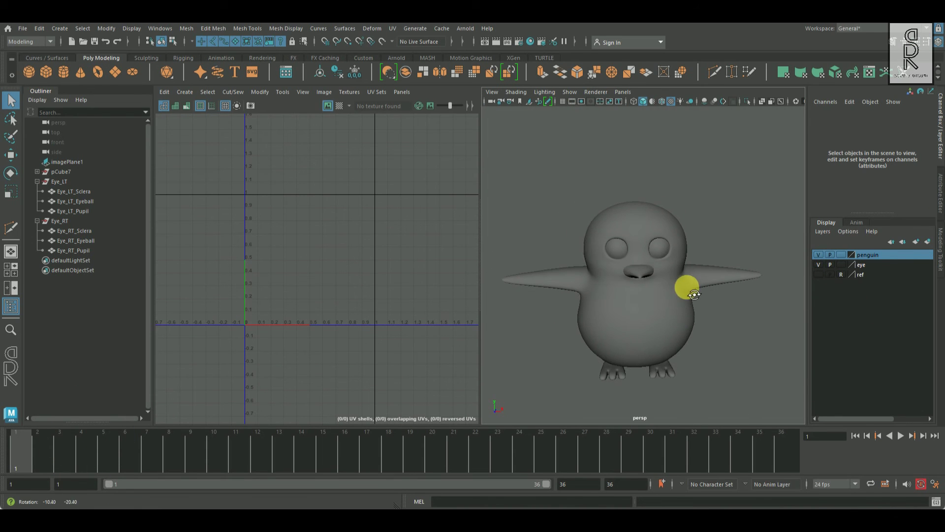
Maximize the perspective view and frame the complete penguin.
alt+drag(724, 331, 703, 275)
key(space)
alt+right_drag(671, 339, 579, 317)
mouse_move(578, 318)
alt+mouse_down()
mouse_move(650, 308)
mouse_move(572, 308)
alt+mouse_up()
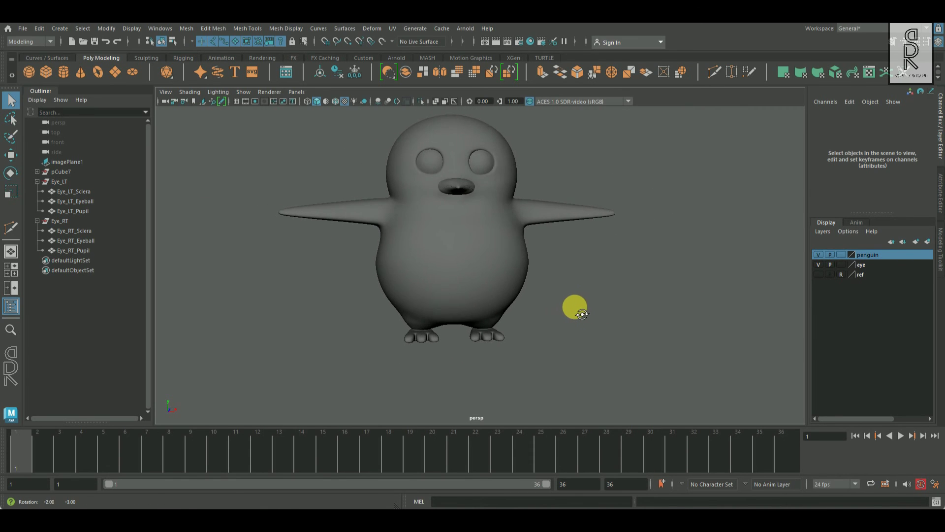
alt+right_drag(572, 308, 564, 314)
alt+drag(563, 315, 650, 330)
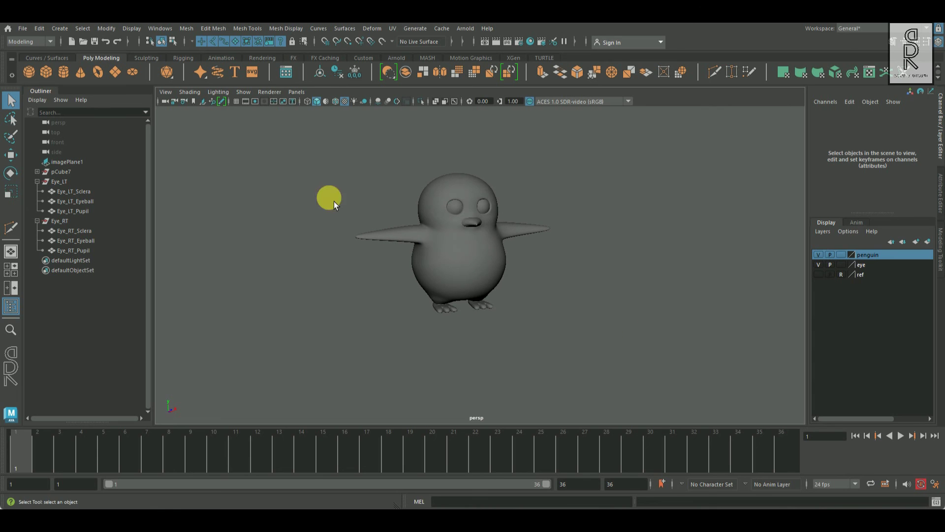
Select all the penguin and eye meshes and collapse the Eye_RT and Eye_LT groups in the Outliner.
drag(315, 147, 701, 395)
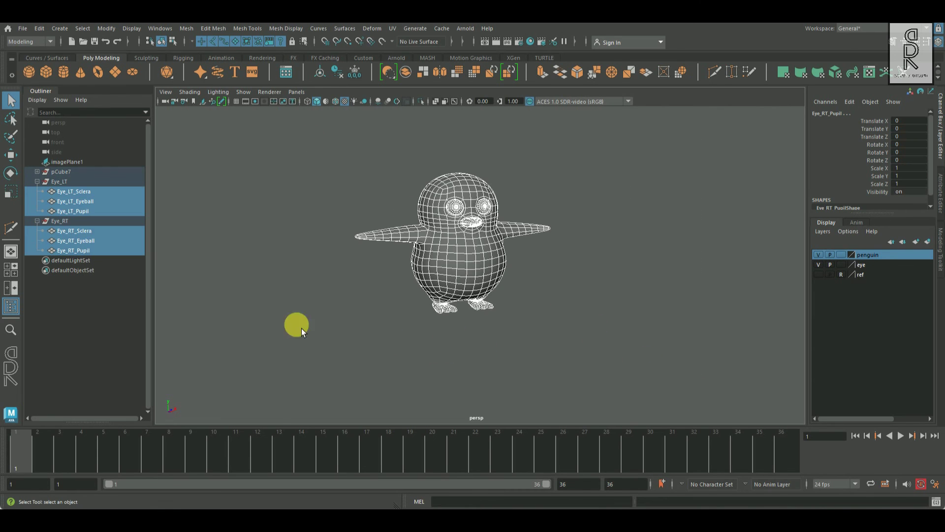
click(37, 222)
click(36, 181)
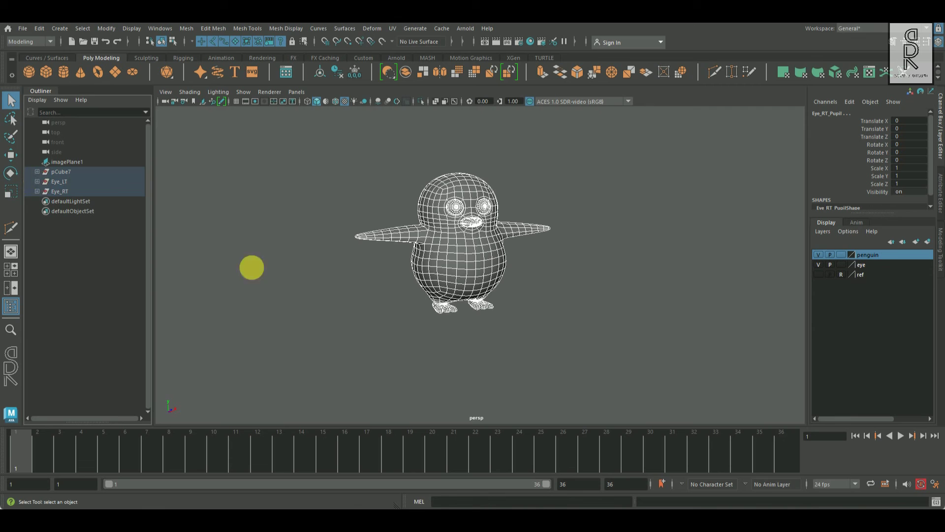
alt+drag(620, 267, 584, 266)
alt+middle_drag(584, 266, 602, 300)
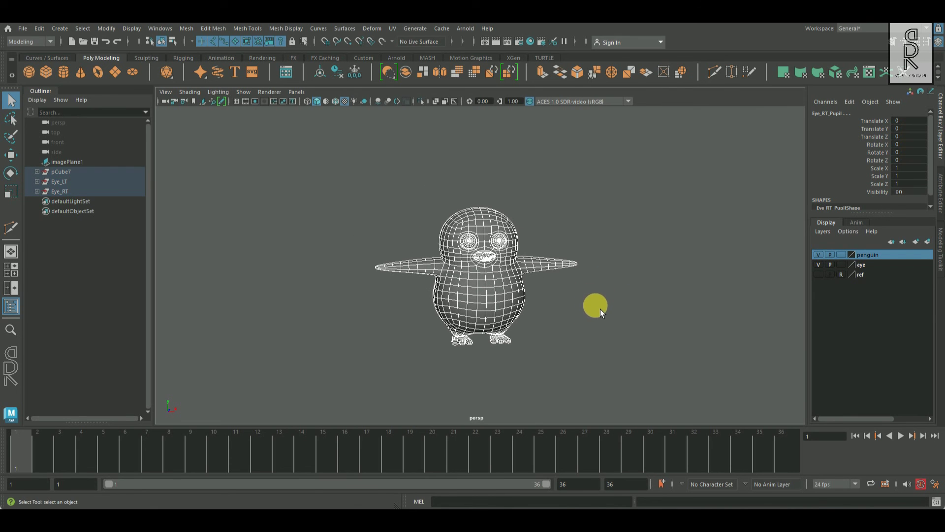
Open the Export Selection options and set the file type to FBX export.
click(22, 29)
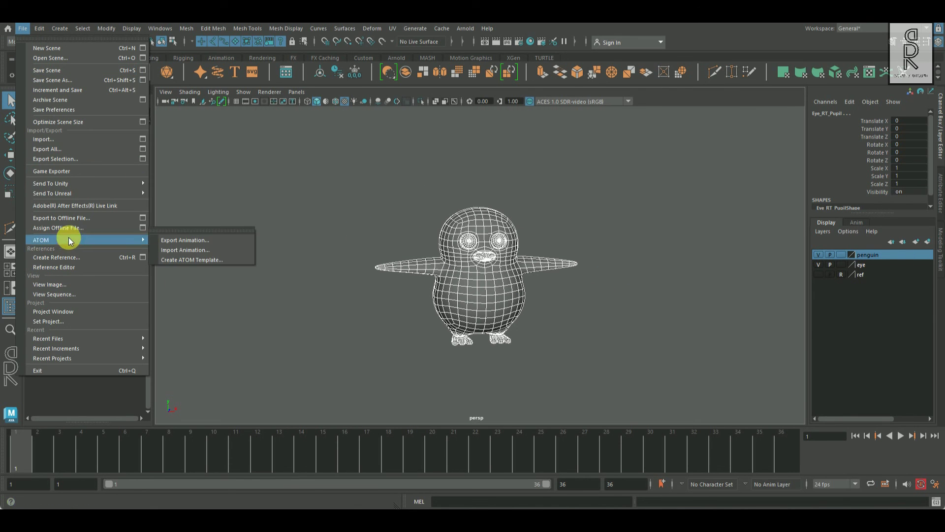
click(143, 159)
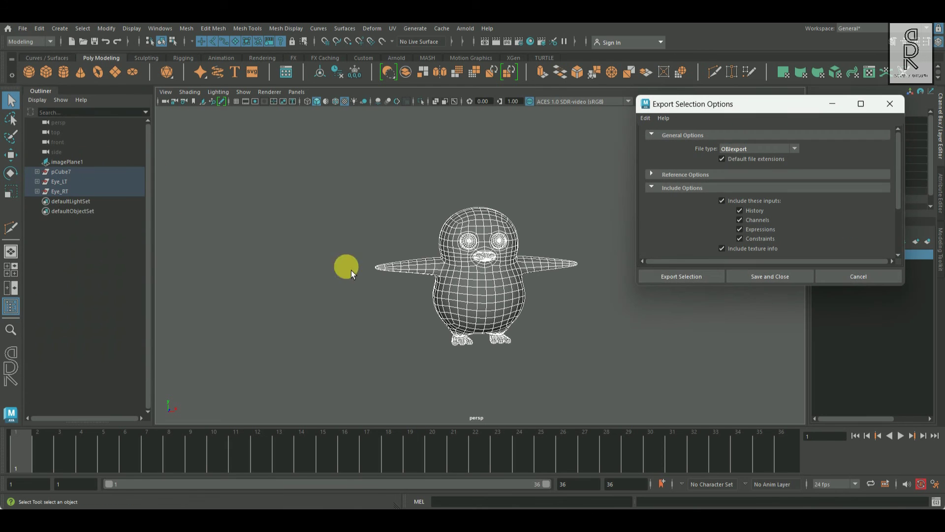
drag(766, 105, 683, 82)
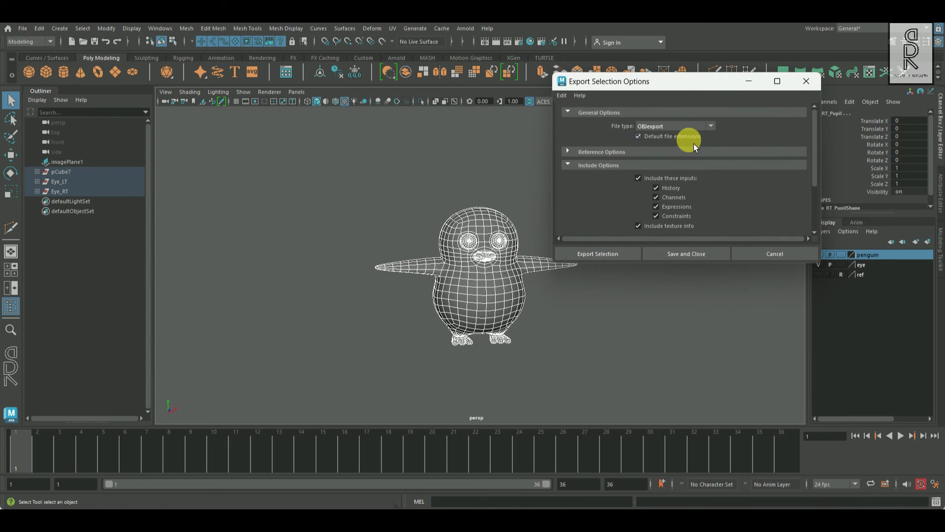
click(702, 127)
scroll(686, 201, up, 4)
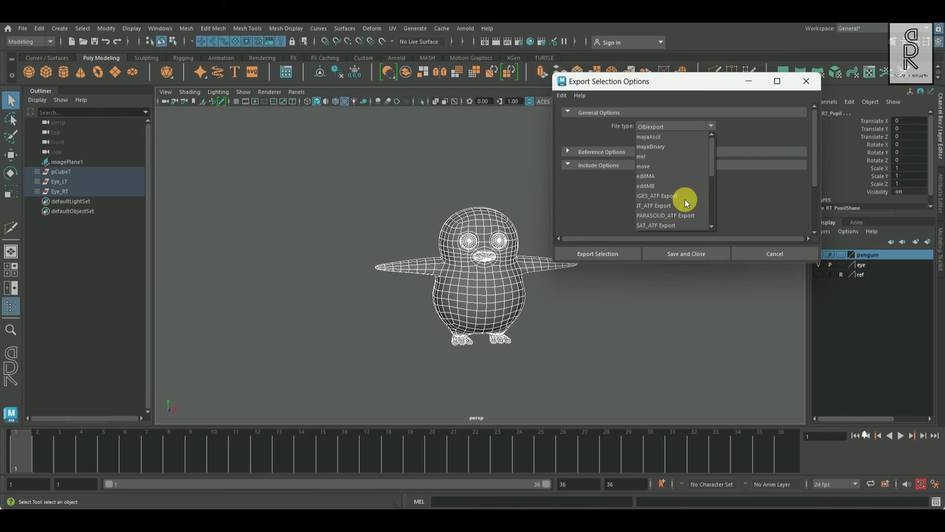
scroll(675, 163, down, 3)
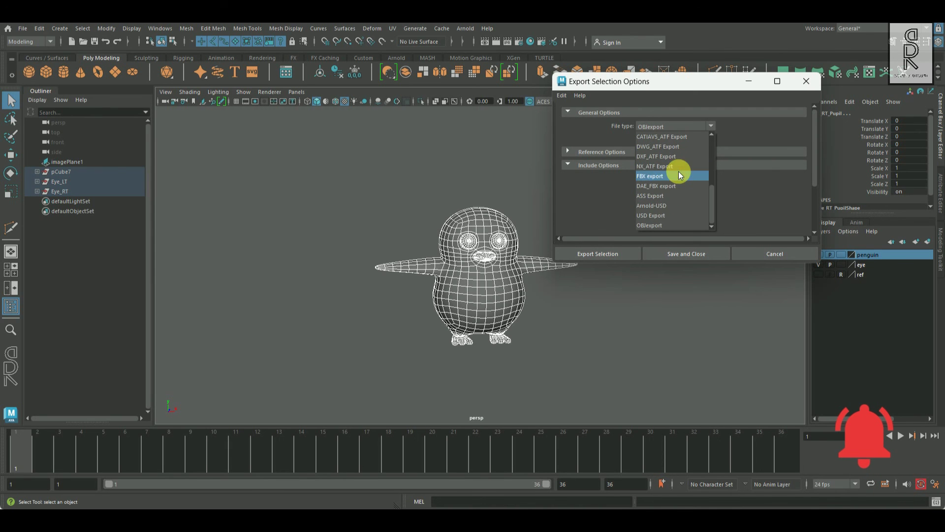
click(676, 199)
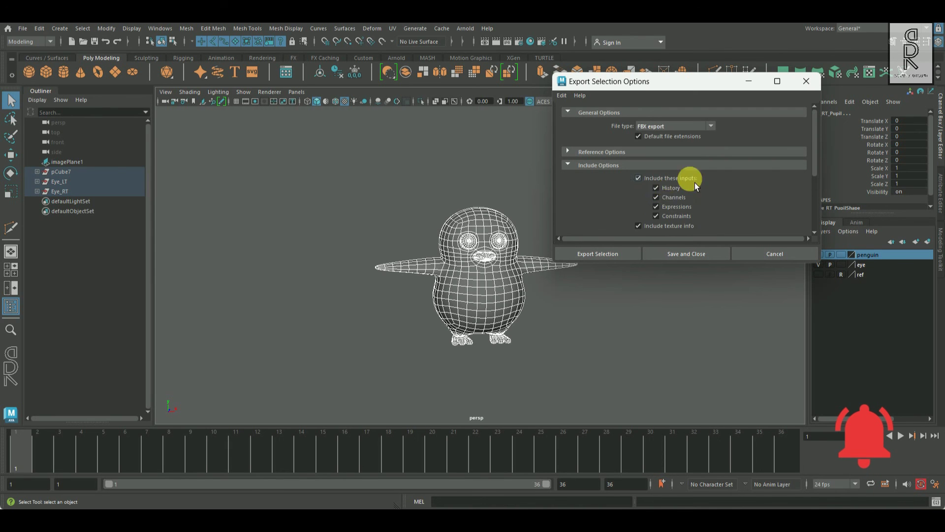
Export the selected penguin meshes as an FBX file named Penguin_FBX.
click(606, 259)
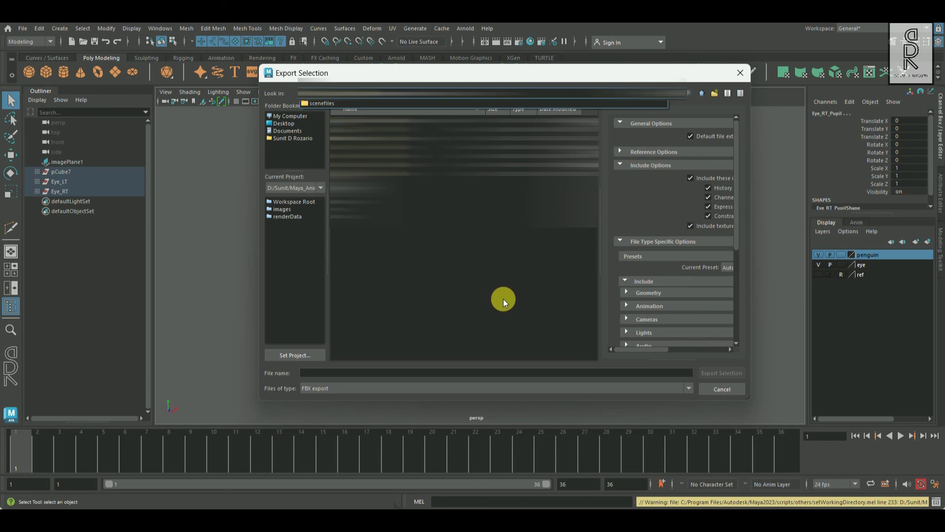
click(356, 374)
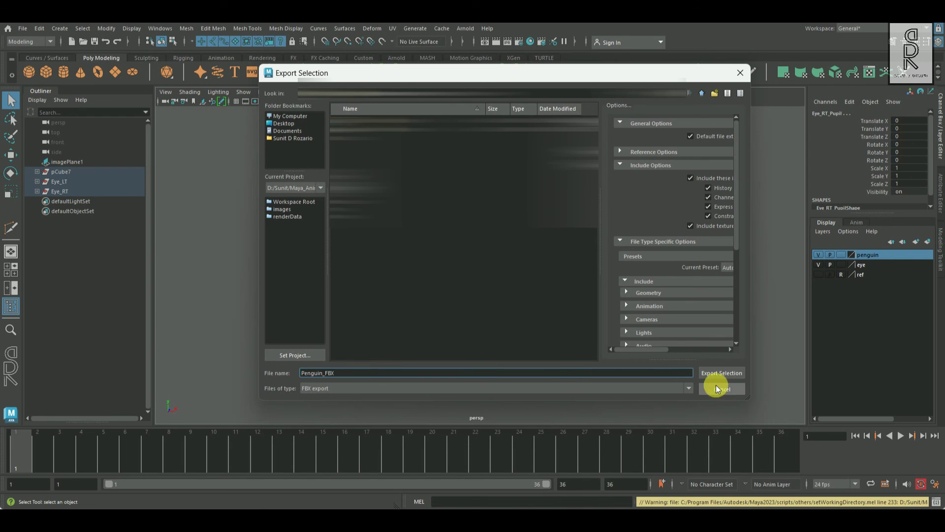
click(721, 374)
Deselect the penguin, then reselect all its meshes and inspect their wireframe.
alt+drag(609, 288, 603, 285)
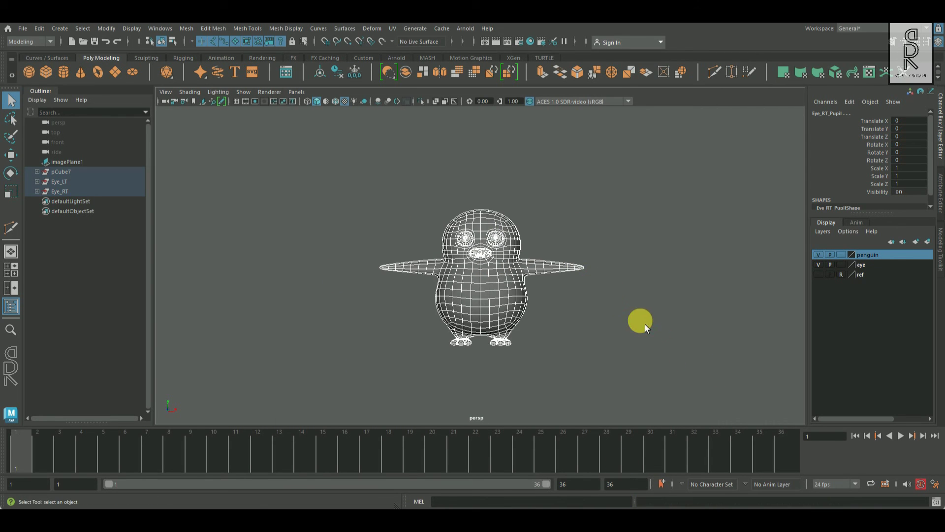
click(645, 324)
alt+right_drag(525, 302, 610, 325)
alt+drag(611, 324, 633, 327)
drag(324, 162, 555, 355)
key(4)
alt+drag(717, 319, 694, 323)
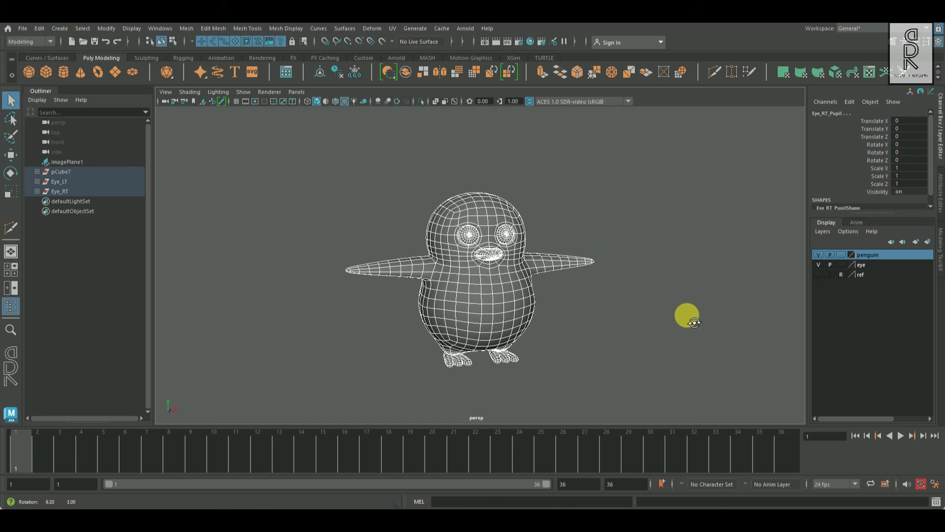